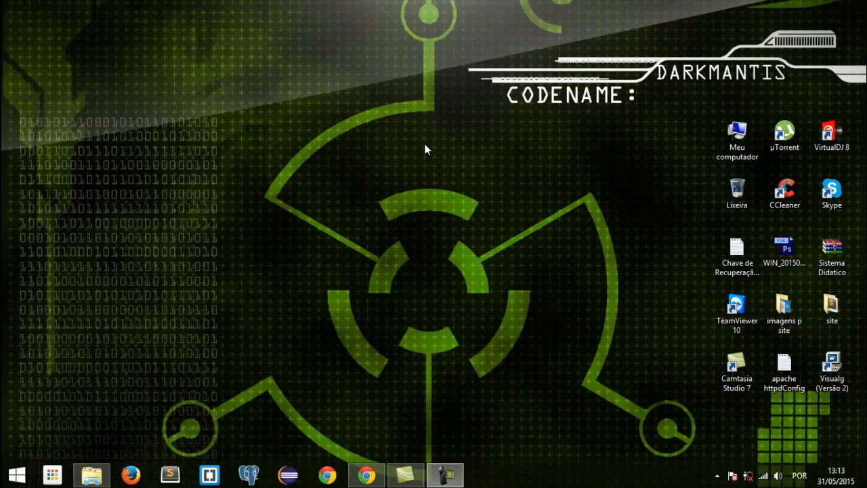
- Bring up the browser at full size, search Google for "wordpress" and go to wordpress.org
mouse_move(365, 477)
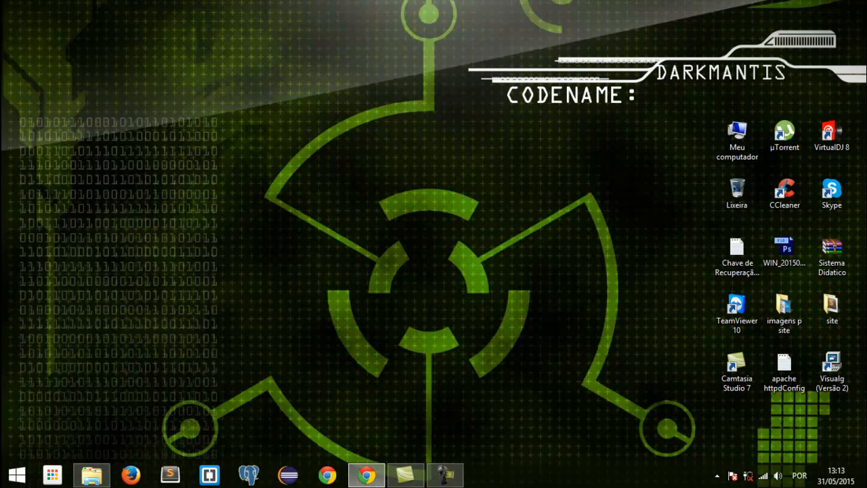
drag(1, 41, 726, 74)
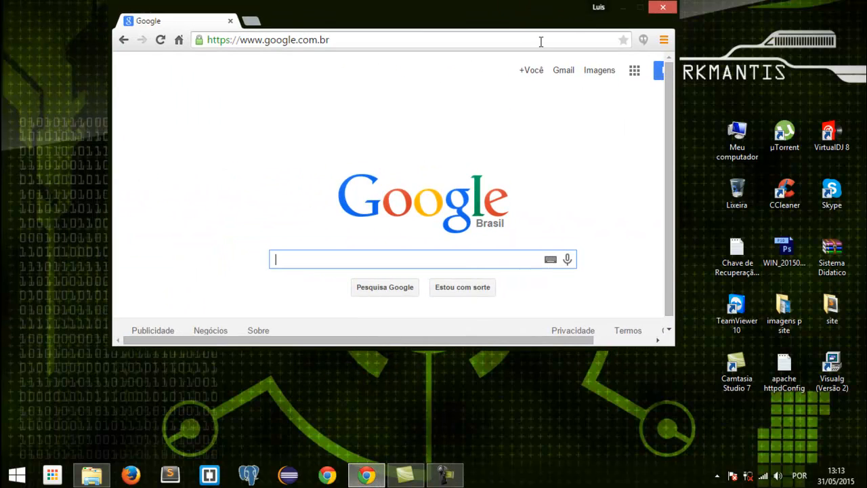
double_click(513, 29)
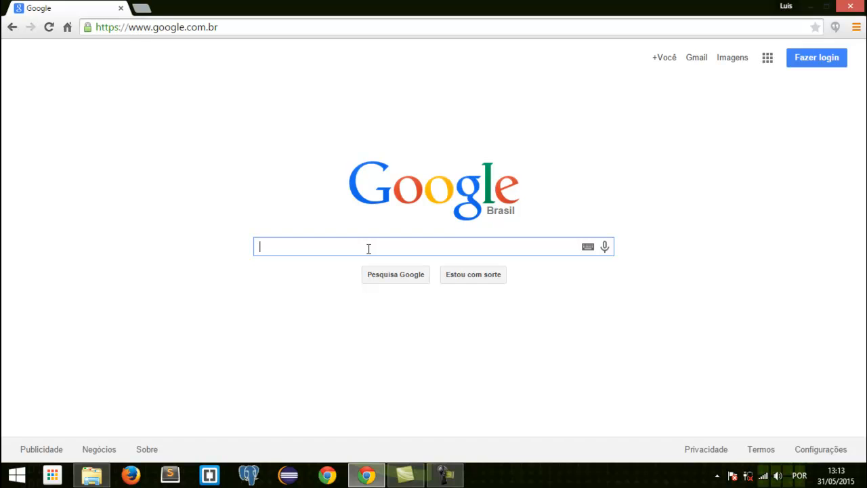
text(wordpress)
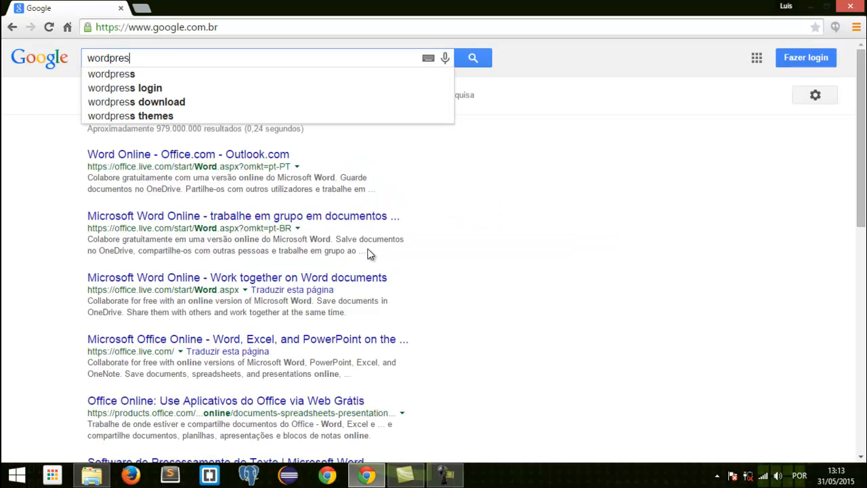
key(Return)
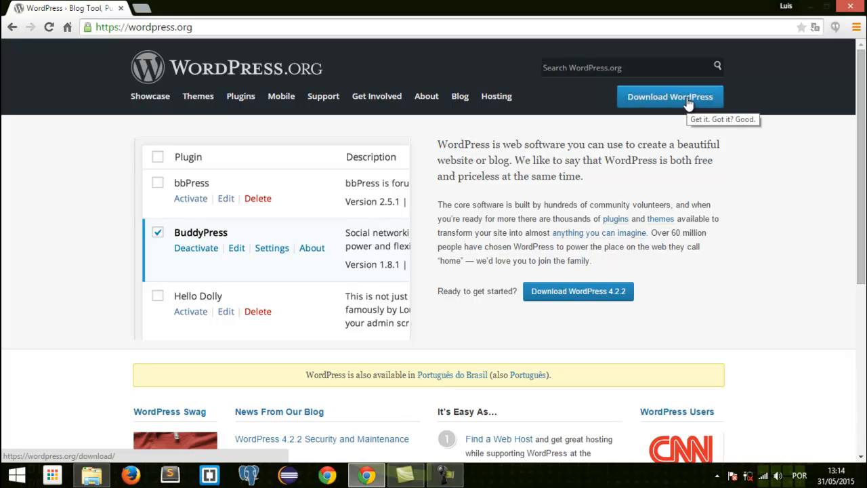
- Go to the Português do Brasil version of the WordPress site and download the WordPress .zip package
click(446, 374)
scroll(258, 267, down, 6)
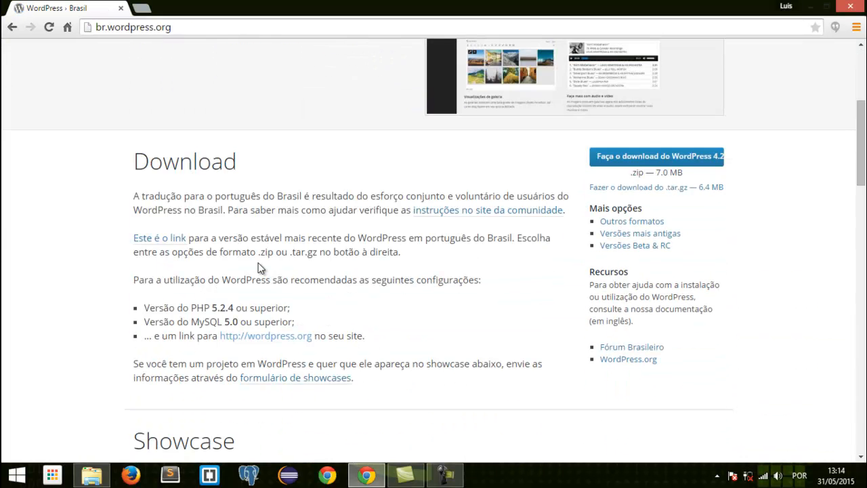
click(684, 159)
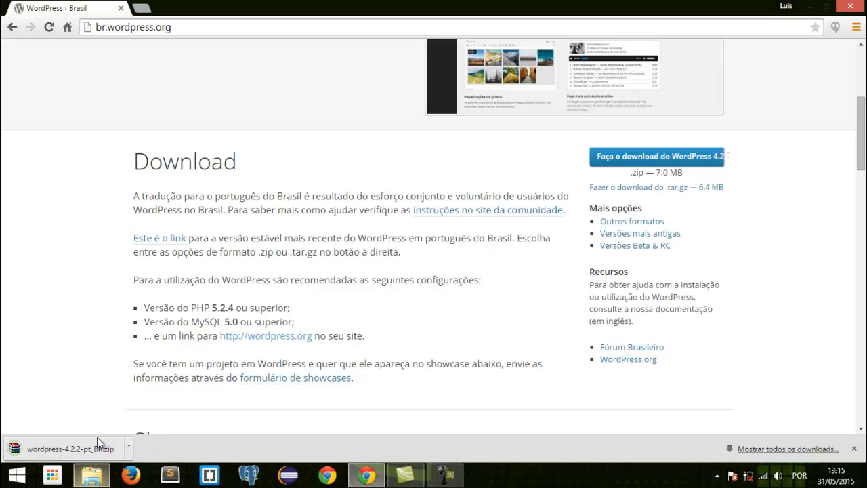
- Show the downloaded wordpress-4.2.2-pt_BR archive in its sites folder and extract it there
click(127, 447)
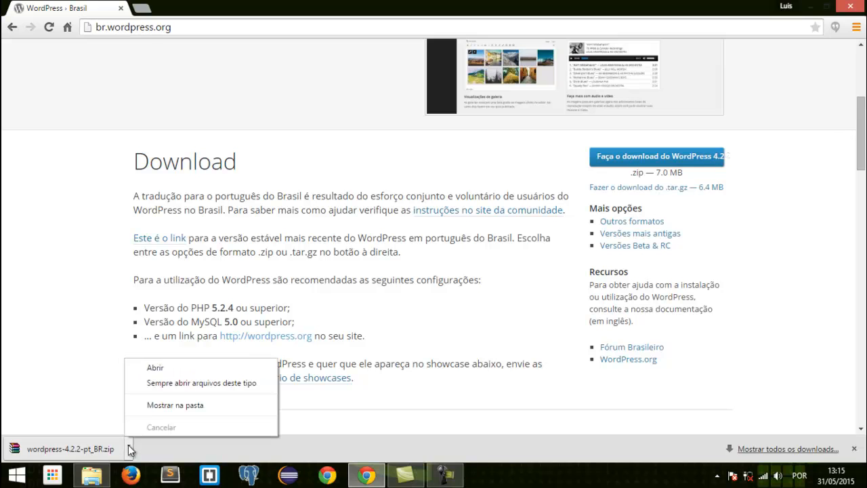
click(156, 407)
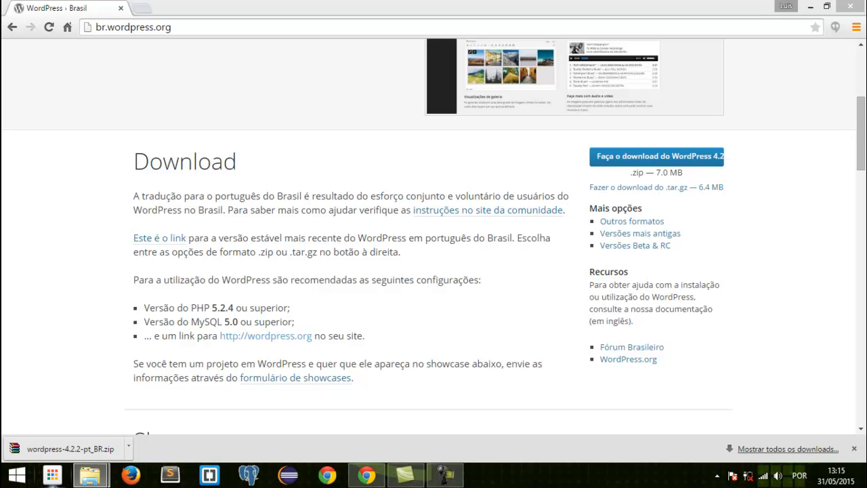
mouse_move(91, 475)
mouse_move(86, 424)
drag(1, 143, 692, 62)
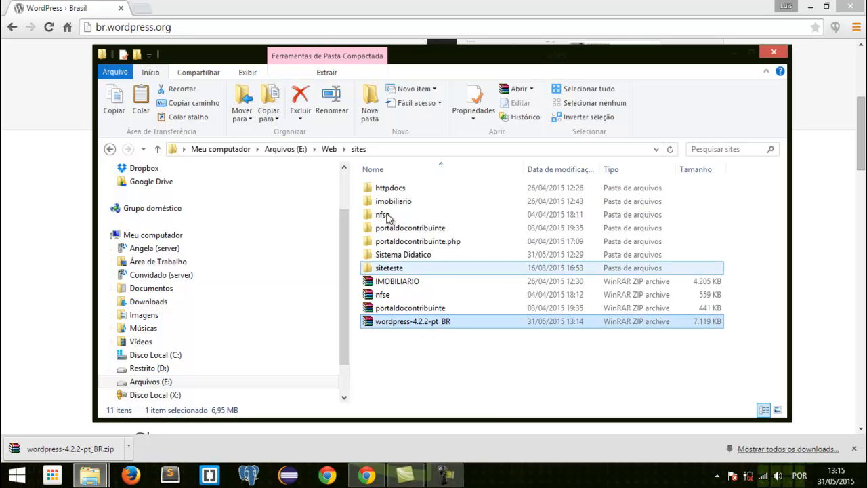
right_click(409, 321)
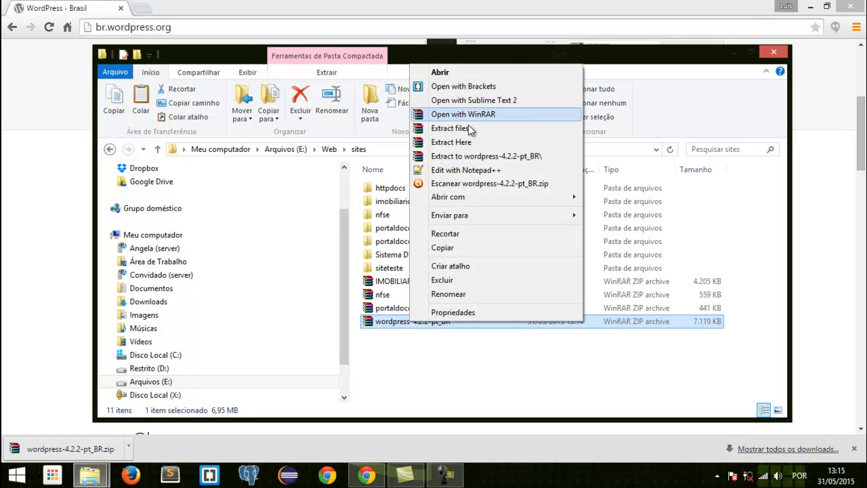
click(471, 143)
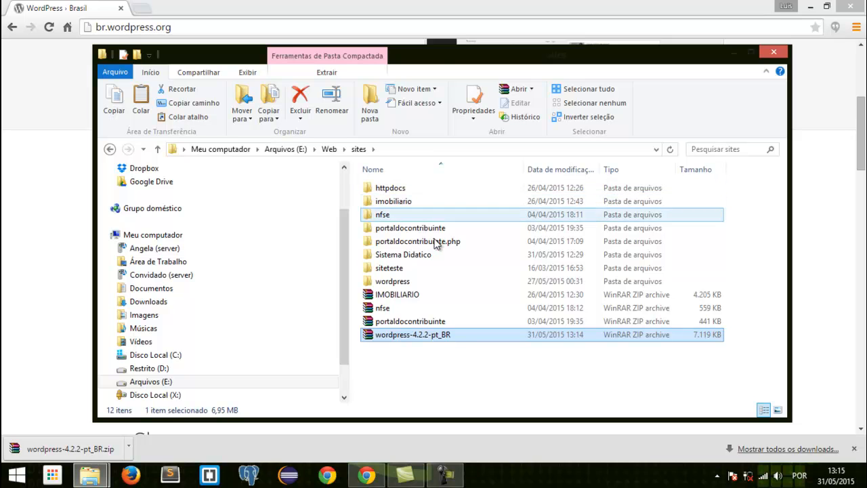
- Rename the extracted wordpress folder as siteaula1
click(408, 280)
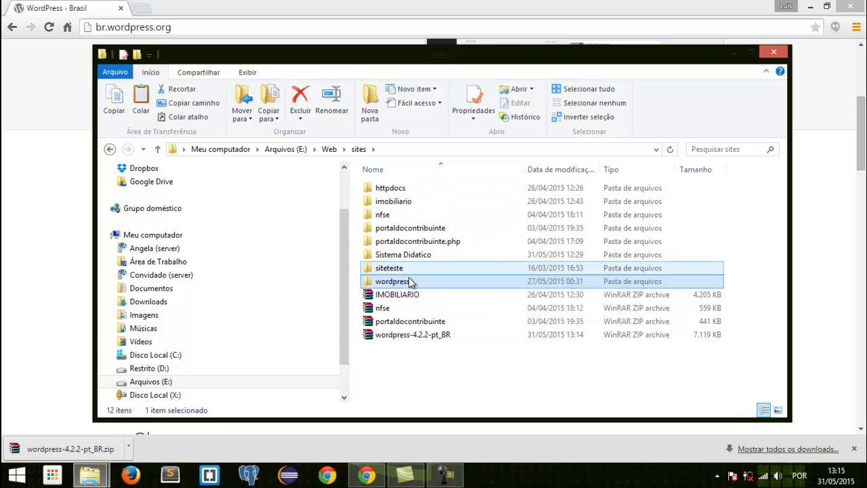
right_click(405, 287)
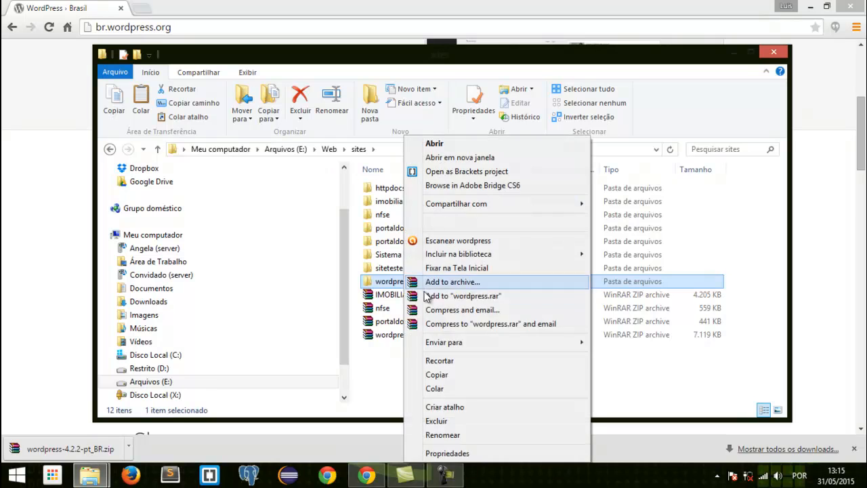
click(462, 432)
text(site)
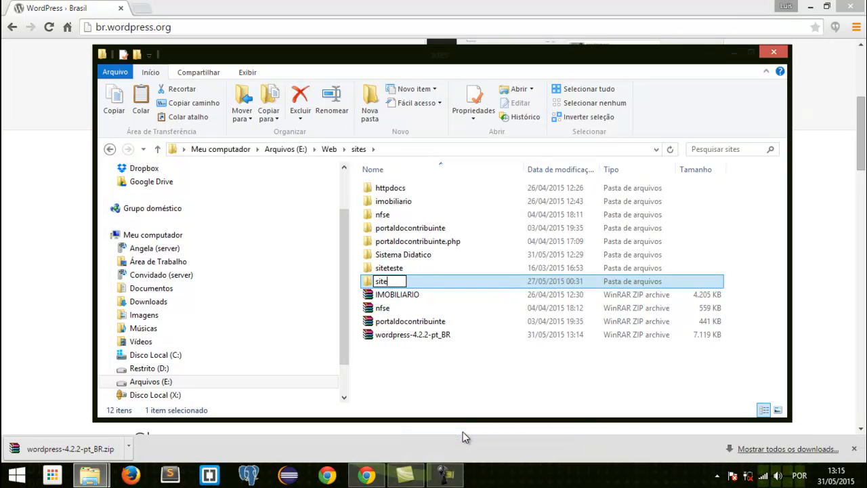
text(aula1)
key(Return)
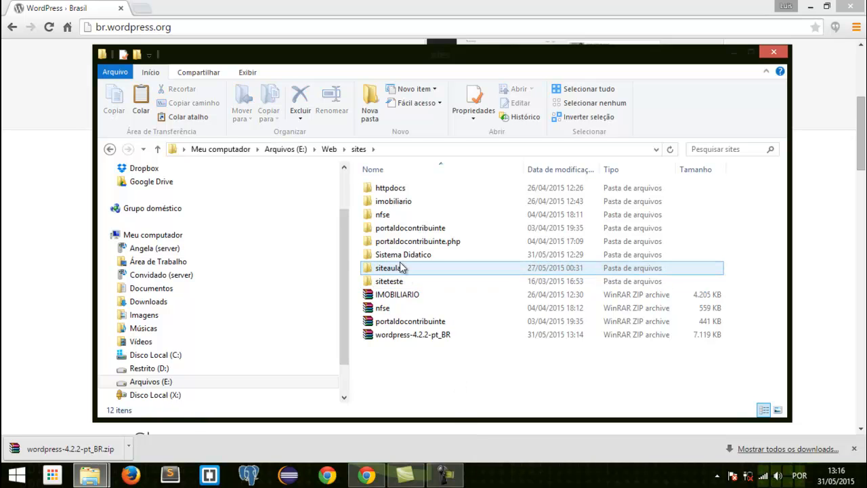
- Delete the wordpress-4.2.2-pt_BR archive from the sites folder and select the siteaula1 folder
click(404, 336)
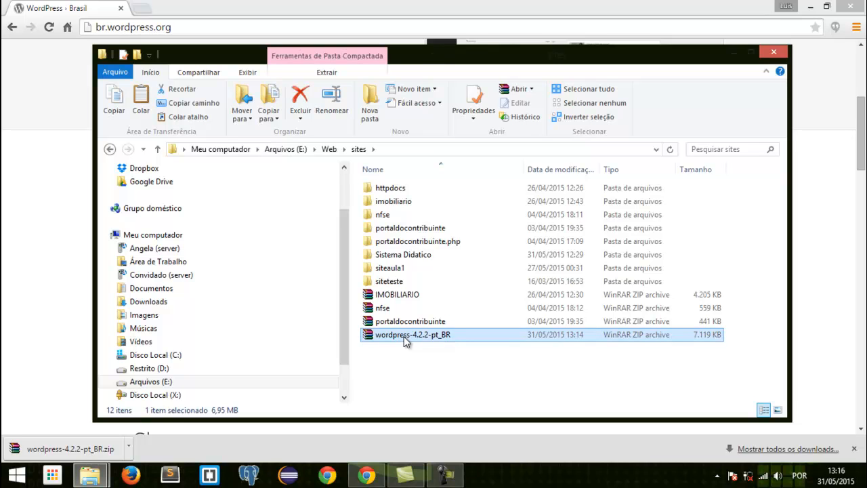
key(Delete)
click(398, 268)
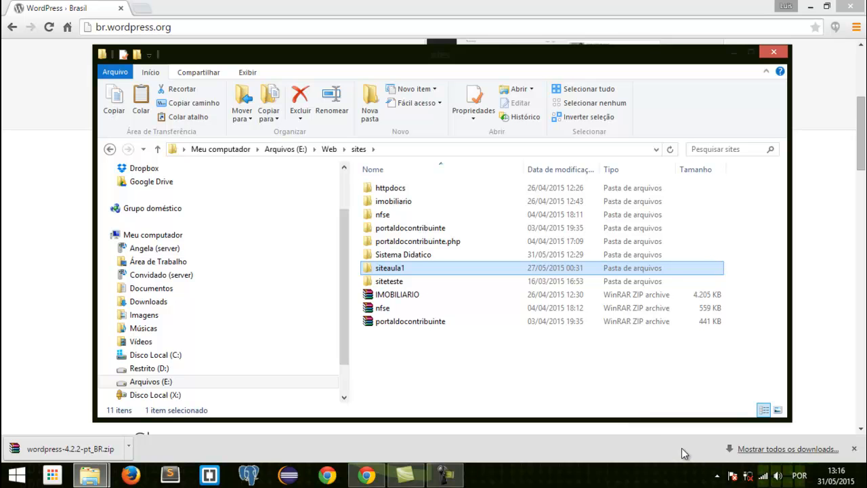
- Search the installed applications for "xam" and launch XAMPP Control Panel
key(super)
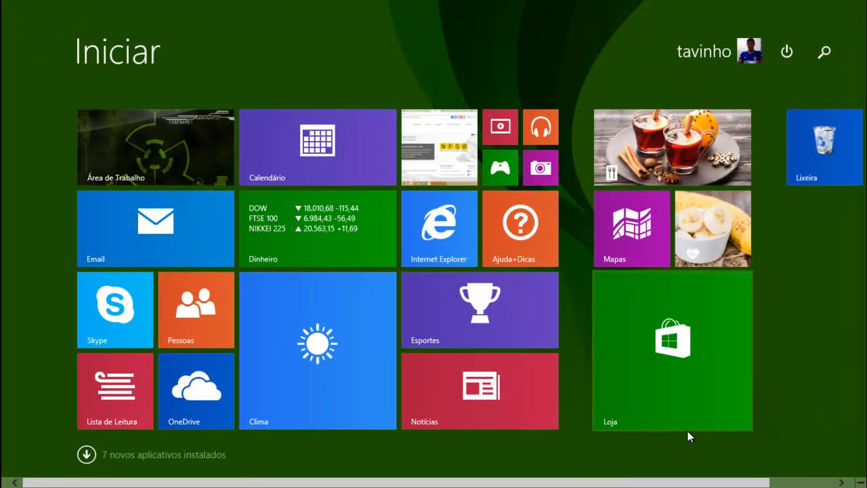
text(xap)
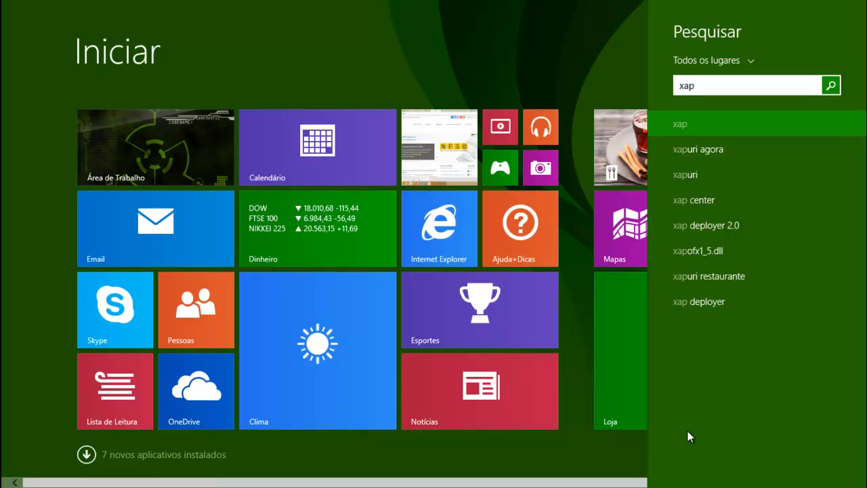
key(BackSpace)
text(mPP Control Panel)
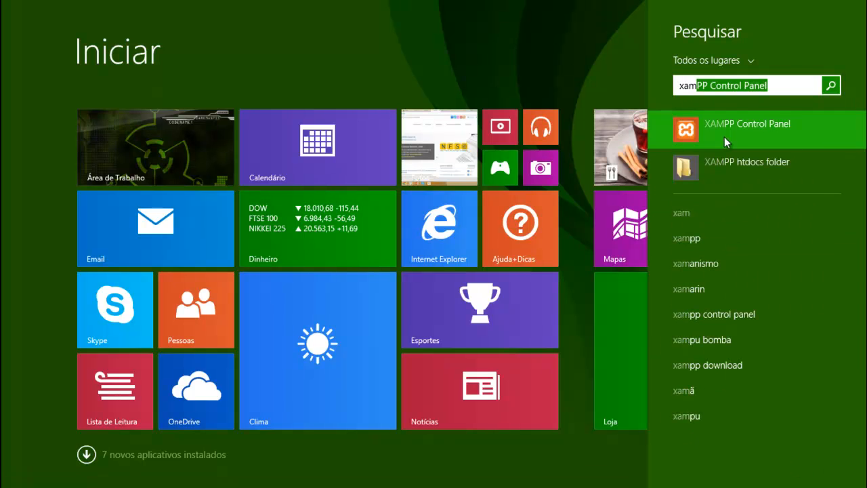
click(724, 137)
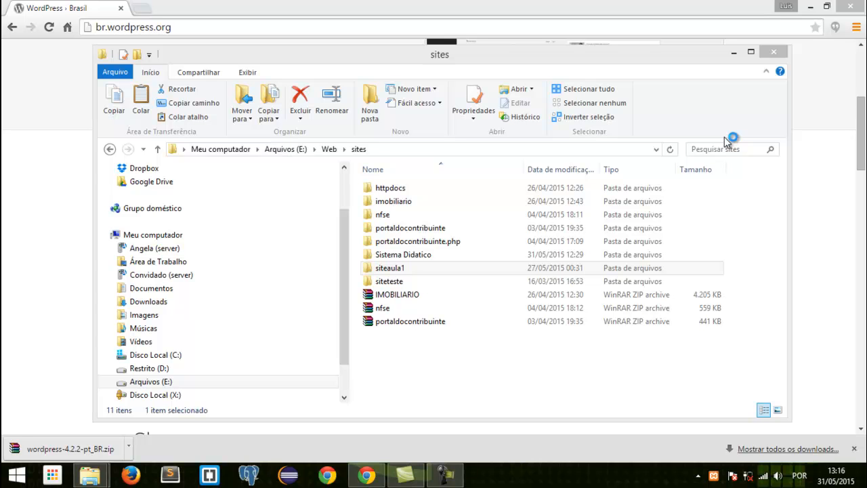
- Minimize the browser and the sites folder window, and bring up the XAMPP Control Panel window
click(810, 6)
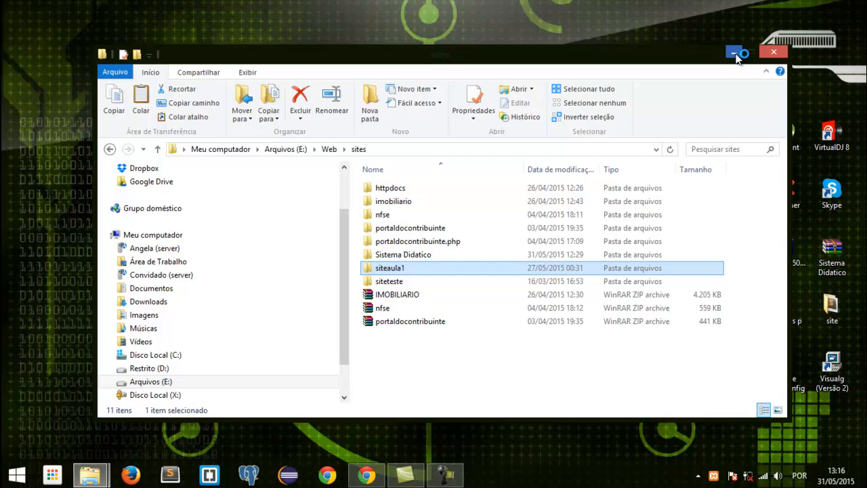
click(734, 55)
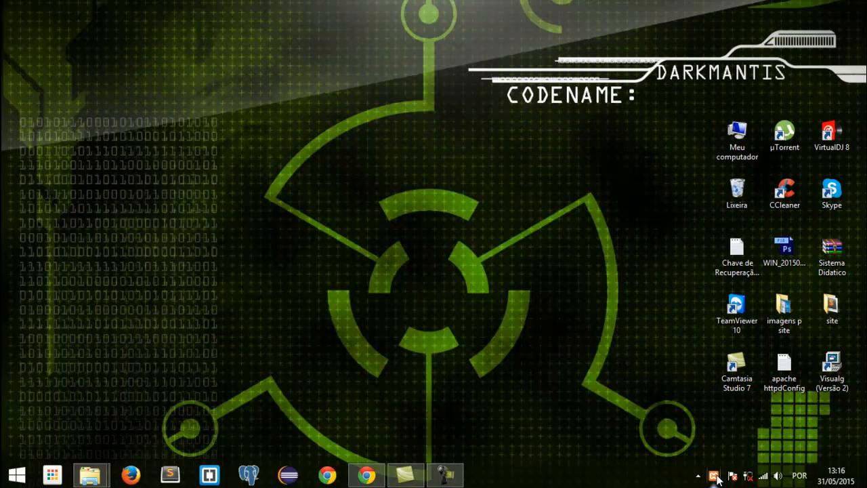
right_click(528, 200)
click(535, 234)
double_click(714, 476)
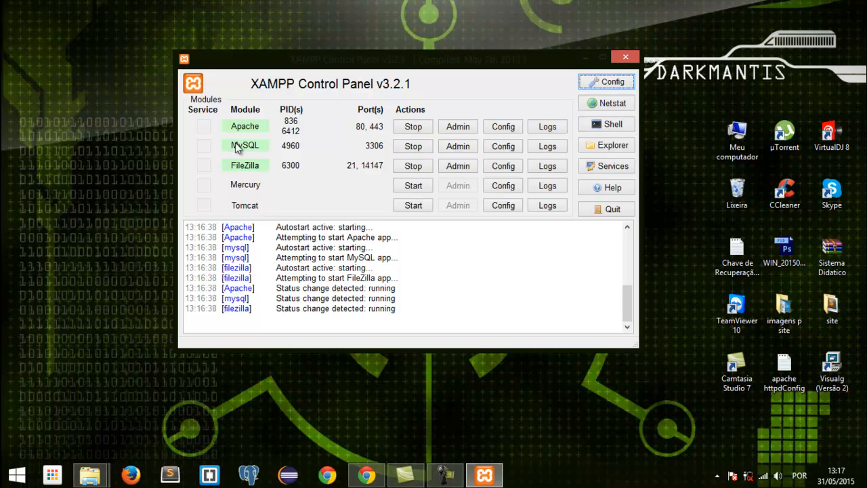
- Open the MySQL module's phpMyAdmin administration page from XAMPP and close the WordPress Brasil page
click(457, 147)
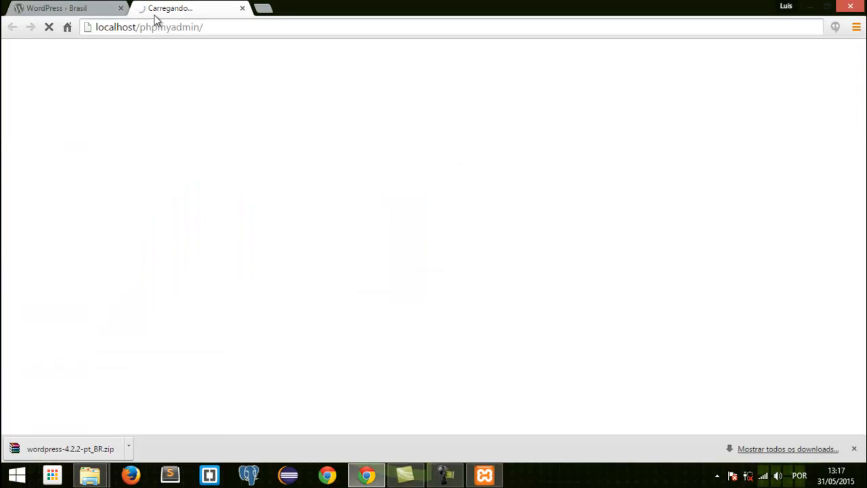
click(94, 8)
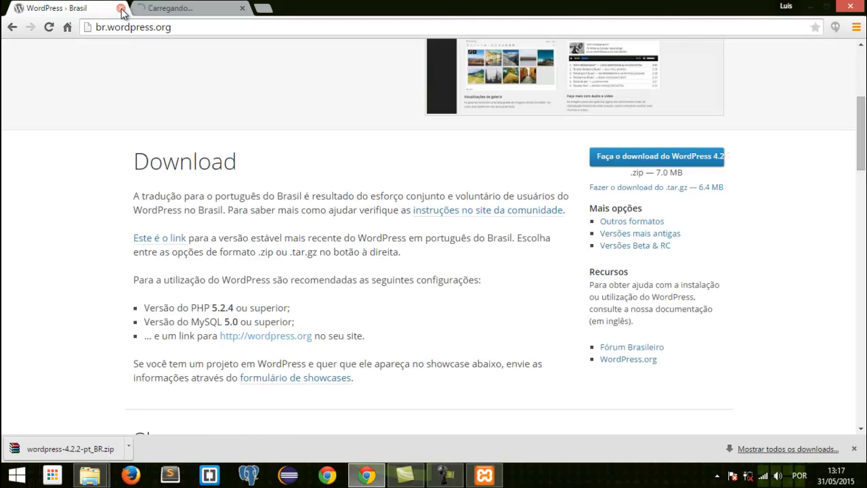
click(119, 9)
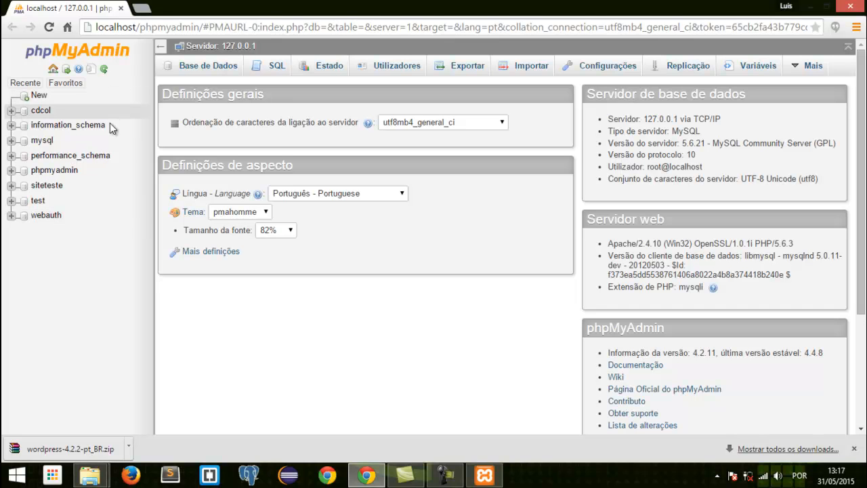
- Create a database named aula1 with the default collation in phpMyAdmin and open it
click(206, 71)
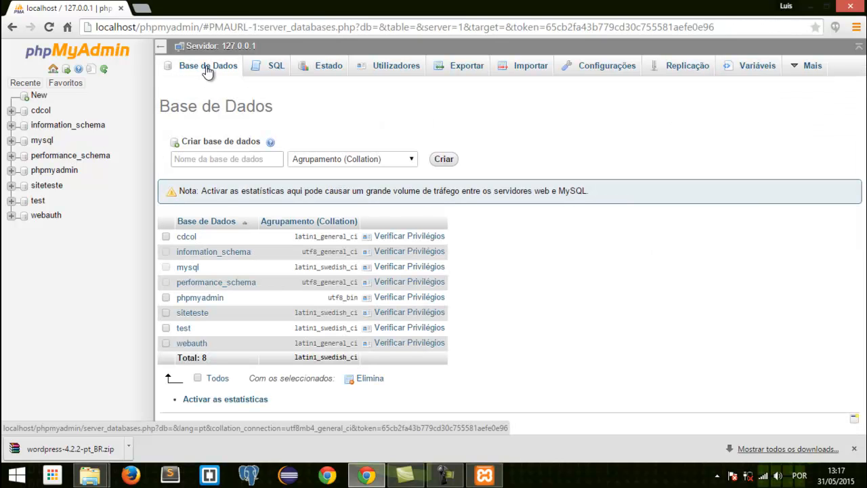
click(196, 157)
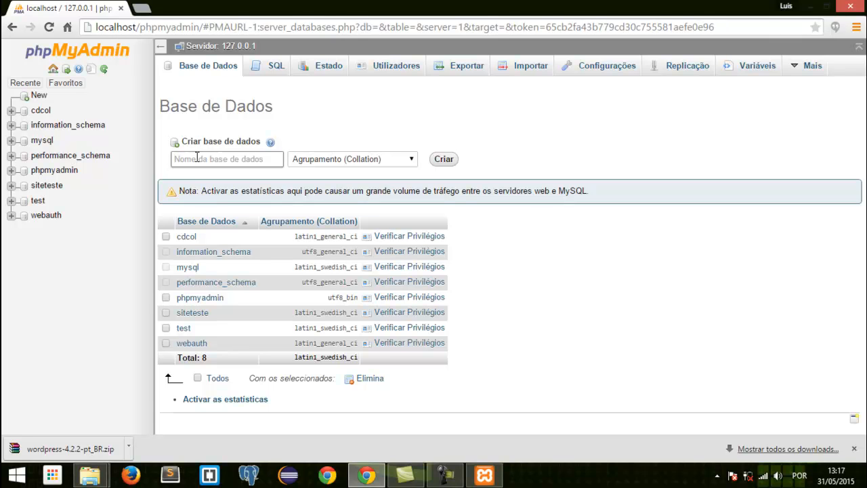
text(aula1)
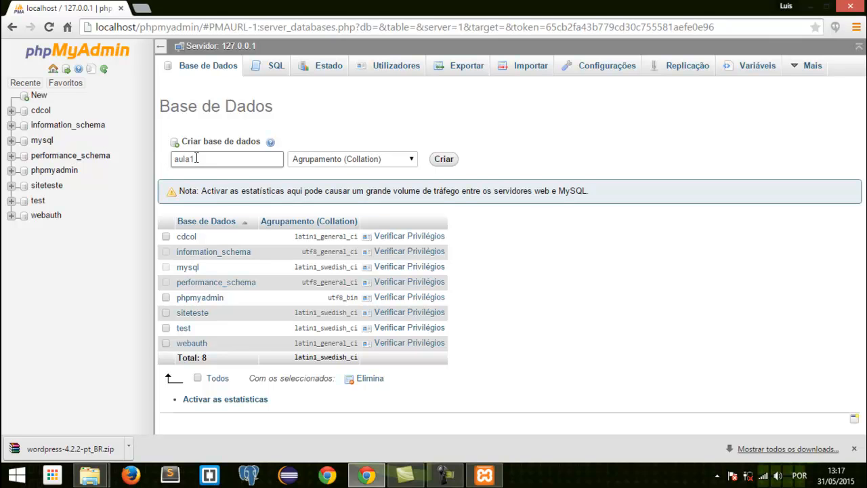
click(445, 161)
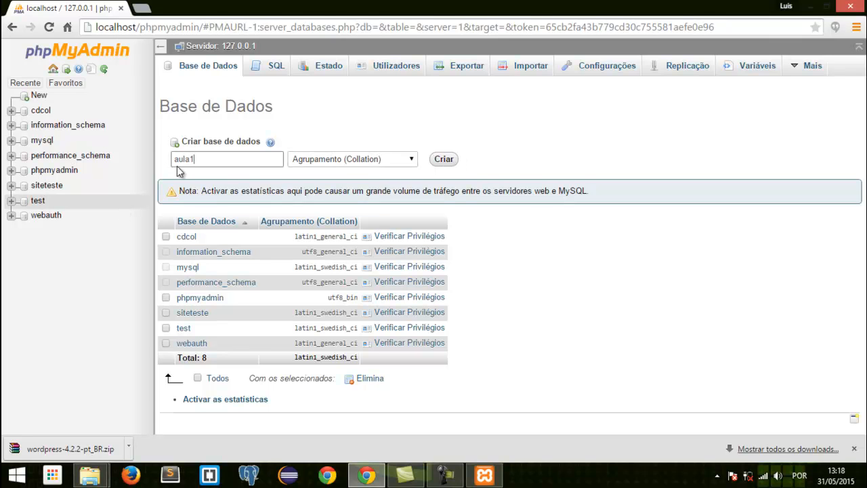
click(445, 160)
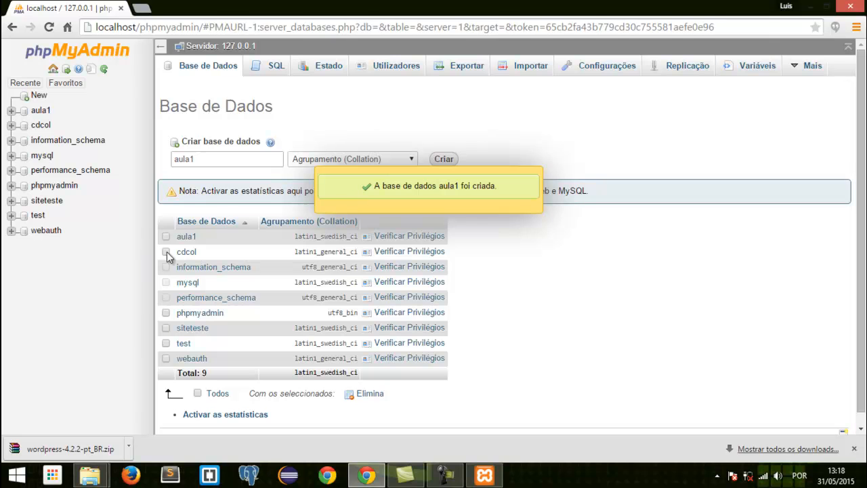
click(38, 113)
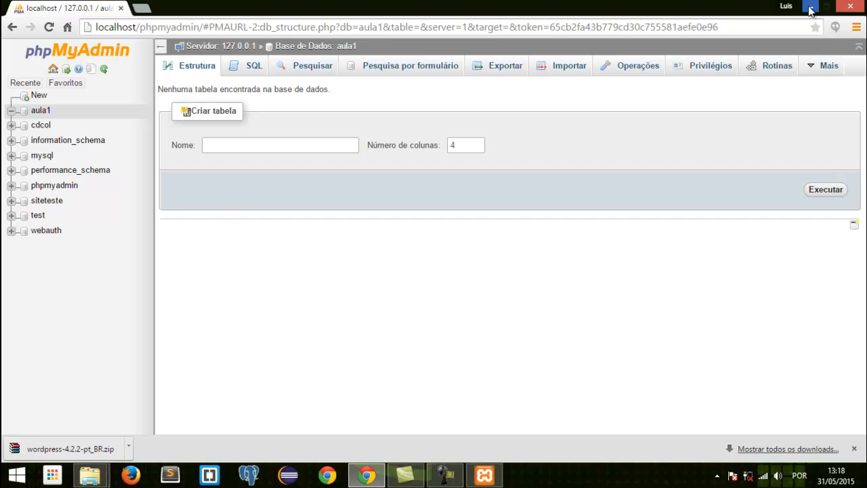
- Load localhost in a new browser tab, open the siteaula1 folder and proceed to the WordPress database connection form
click(141, 8)
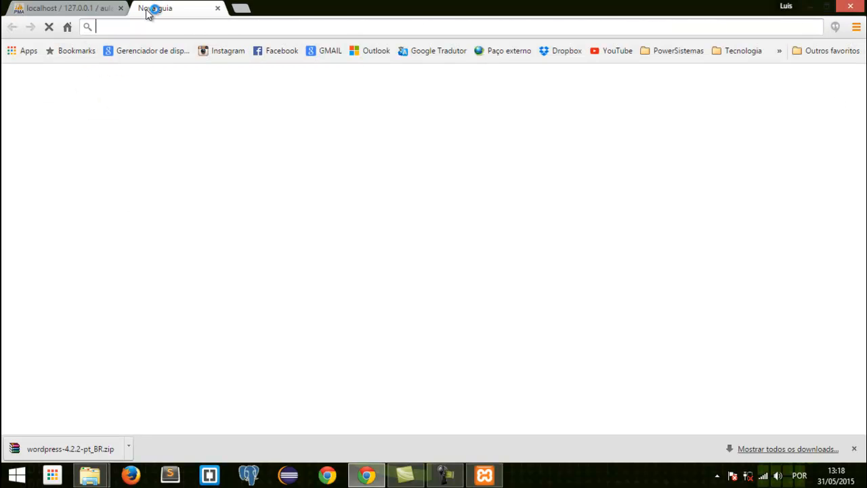
text(lo)
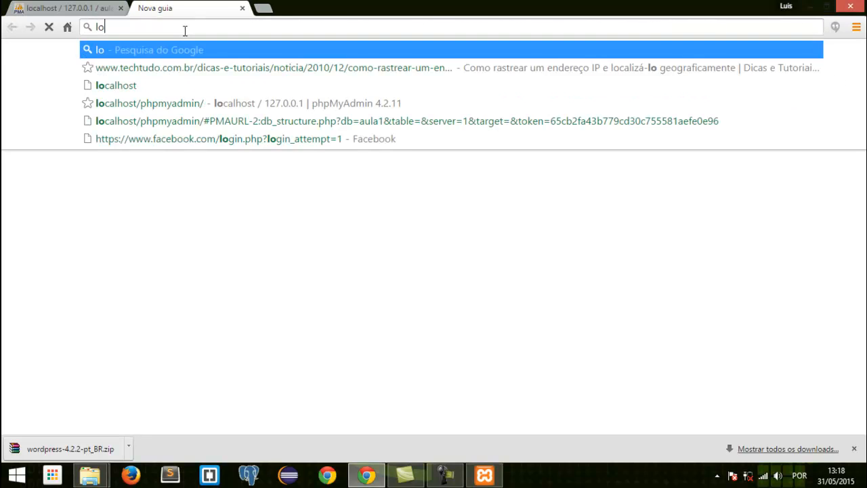
text(calhost)
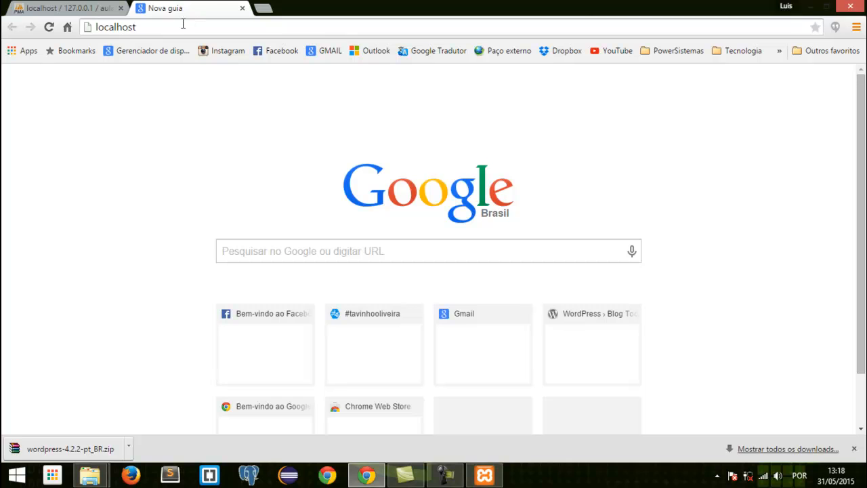
click(183, 26)
key(Return)
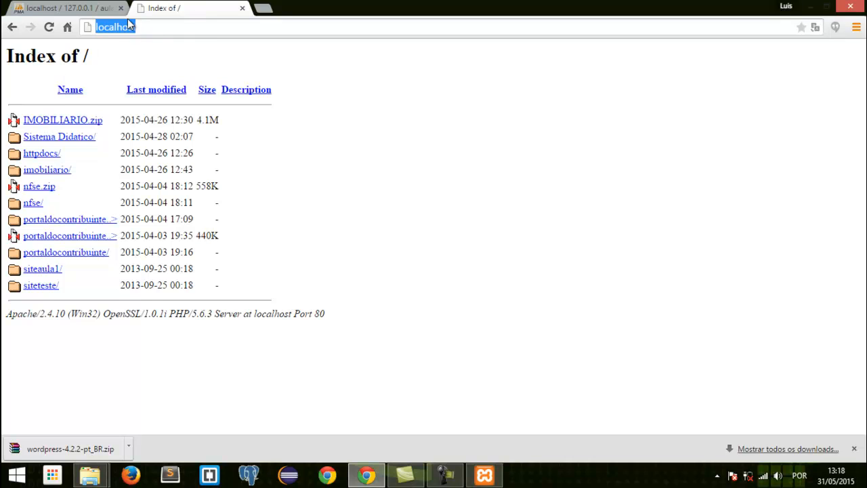
click(41, 273)
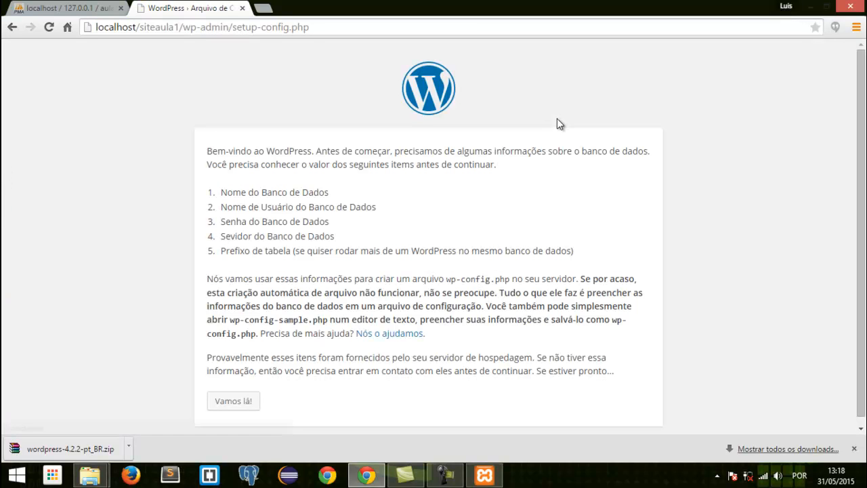
scroll(733, 101, down, 1)
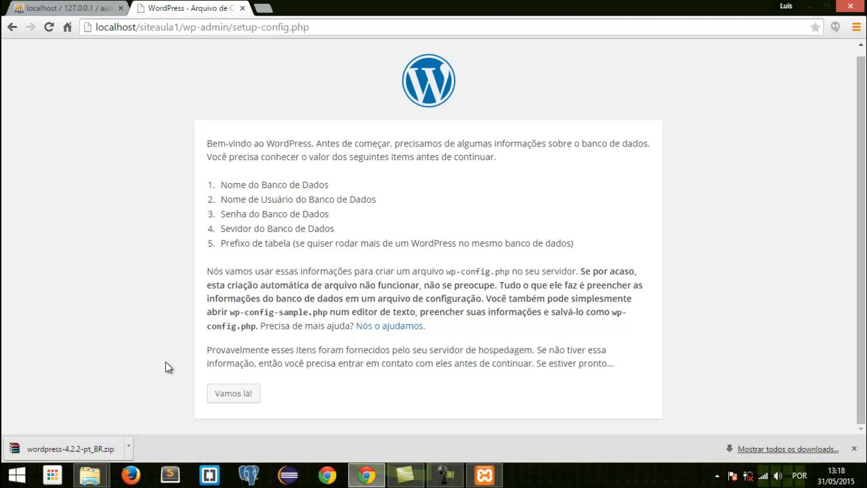
click(232, 398)
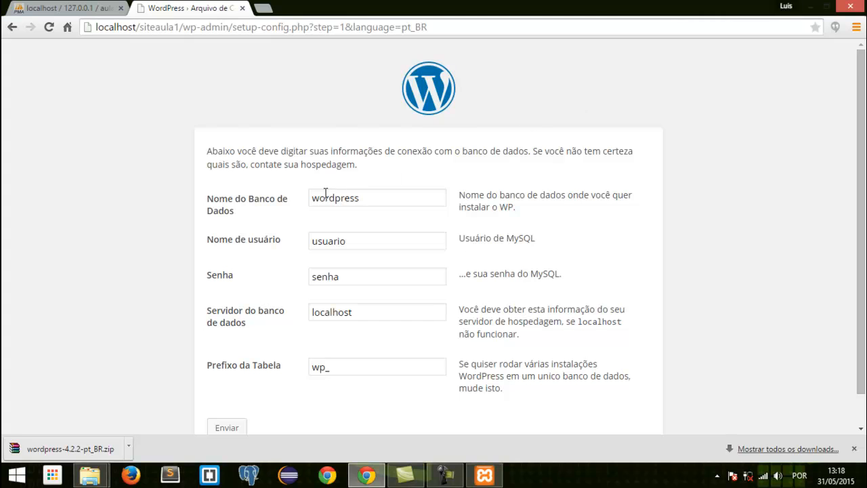
- Examine the database name, username, password, server and table prefix fields of the connection form
scroll(362, 156, down, 1)
click(387, 165)
click(353, 212)
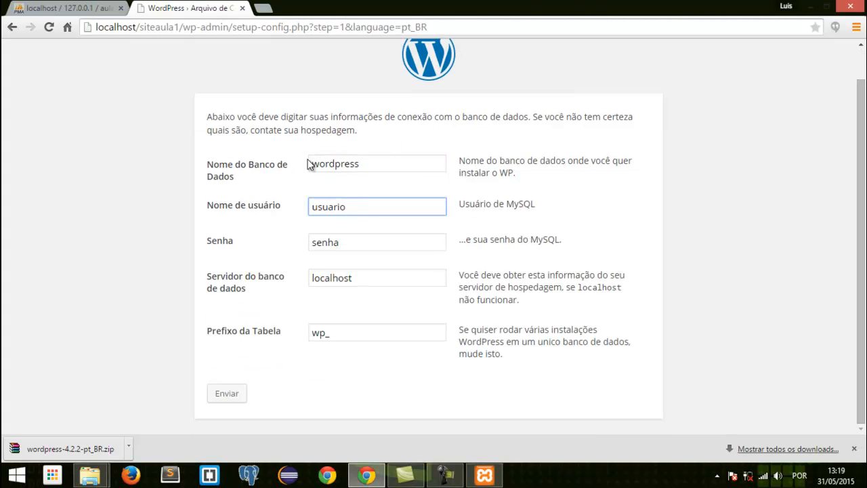
click(344, 163)
click(348, 206)
click(348, 245)
click(353, 280)
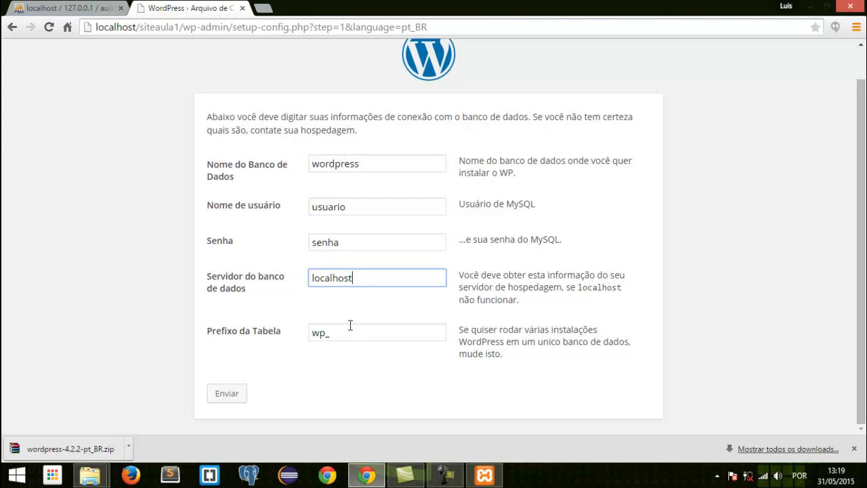
click(347, 333)
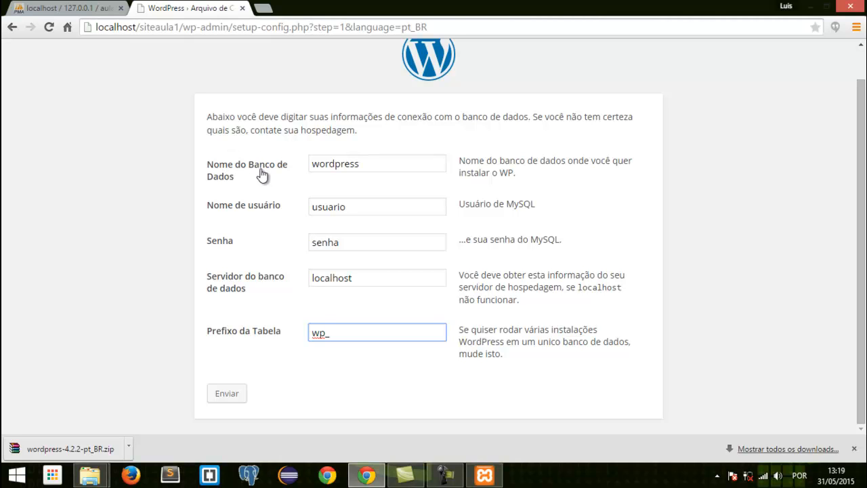
- Set the database name to aula1 and the MySQL username to root
double_click(367, 162)
text(aula1)
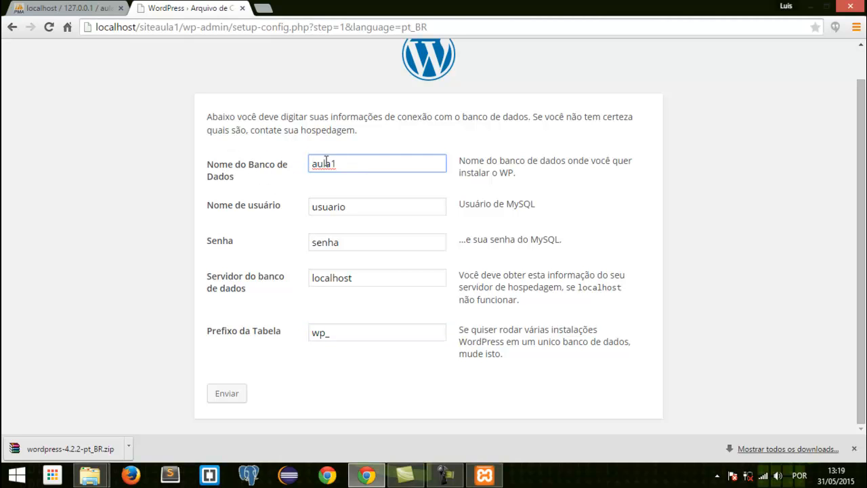
double_click(358, 207)
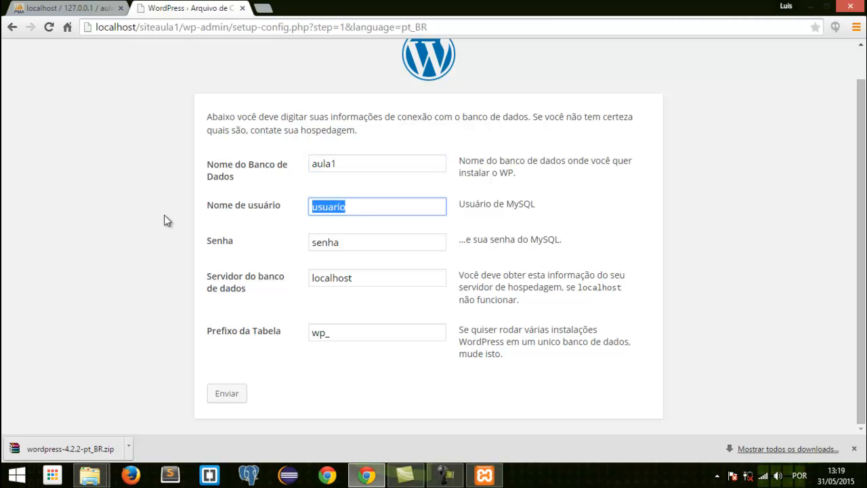
drag(530, 203, 460, 208)
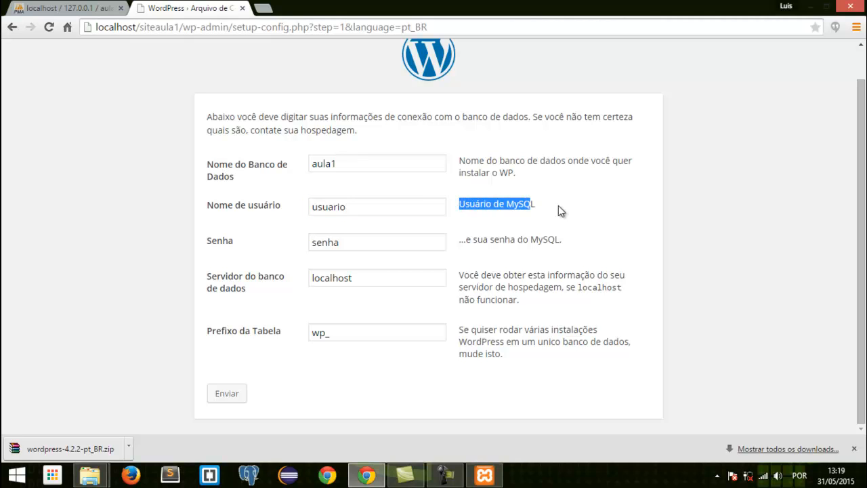
drag(534, 202, 460, 204)
drag(355, 211, 265, 214)
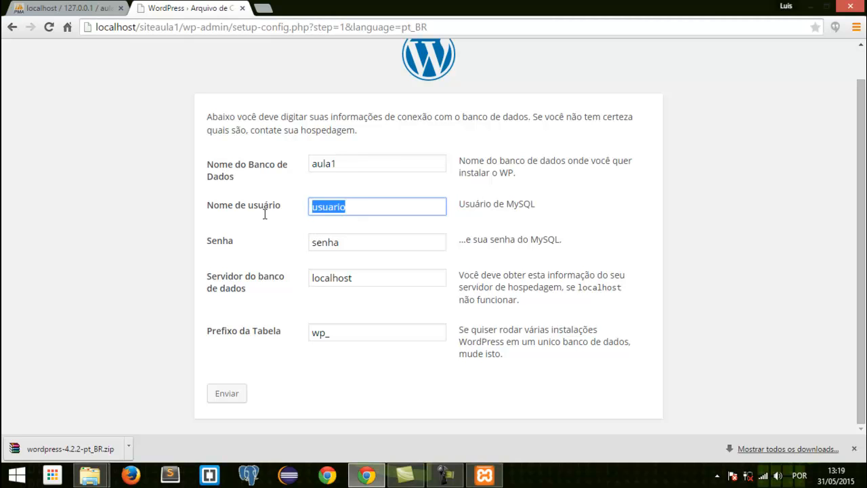
text(root)
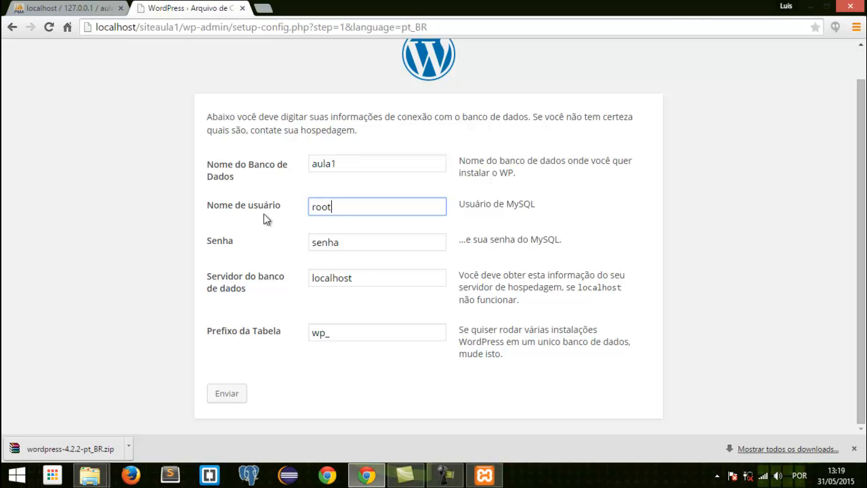
- Clear the MySQL password, submit the connection settings with server localhost and table prefix wp_, and start the installation
drag(352, 242, 247, 242)
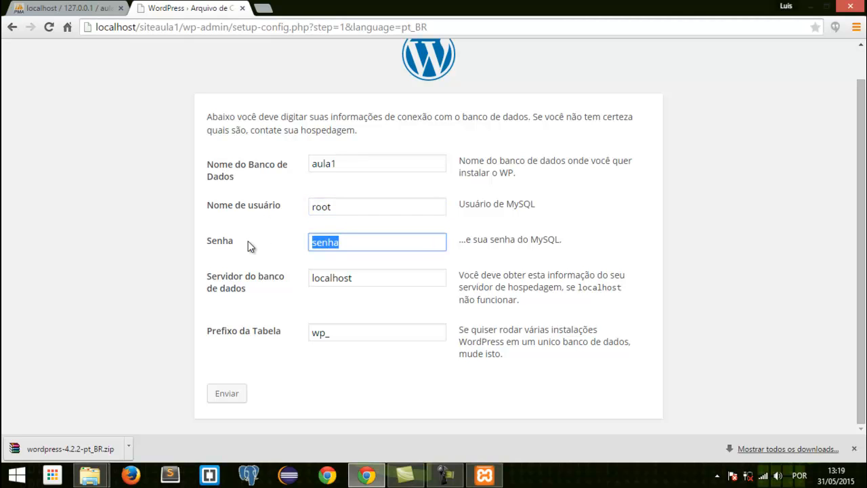
text(\)
click(368, 279)
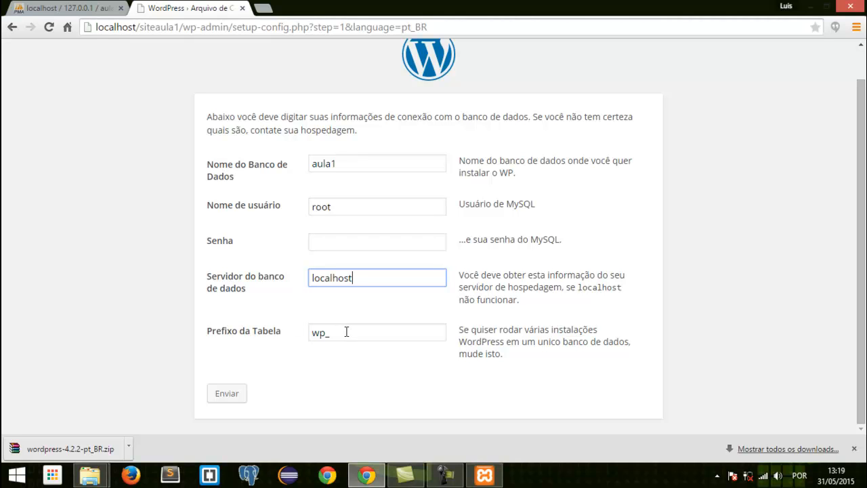
click(366, 328)
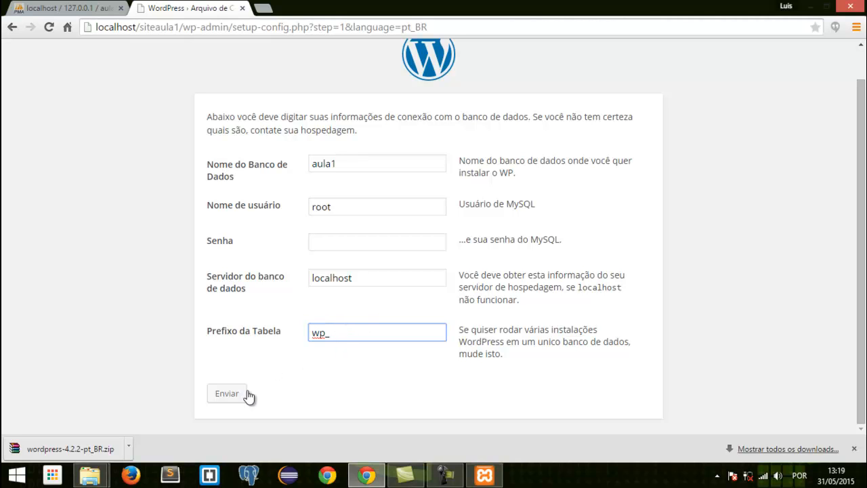
click(226, 399)
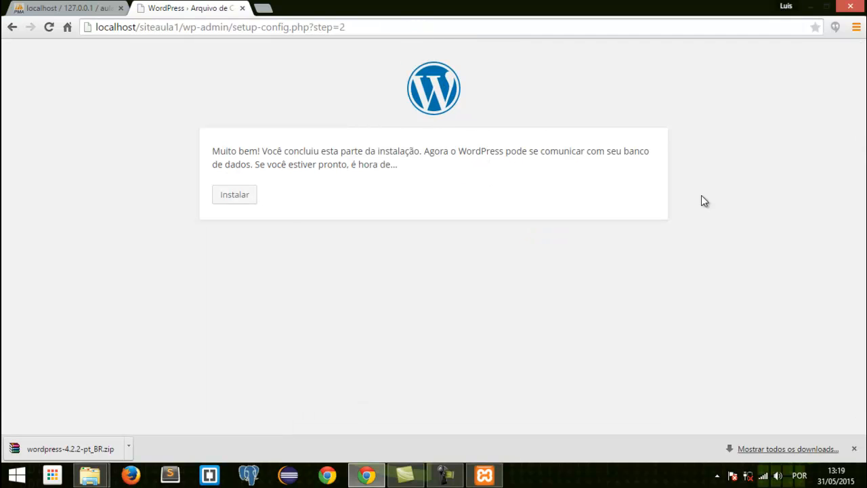
click(236, 197)
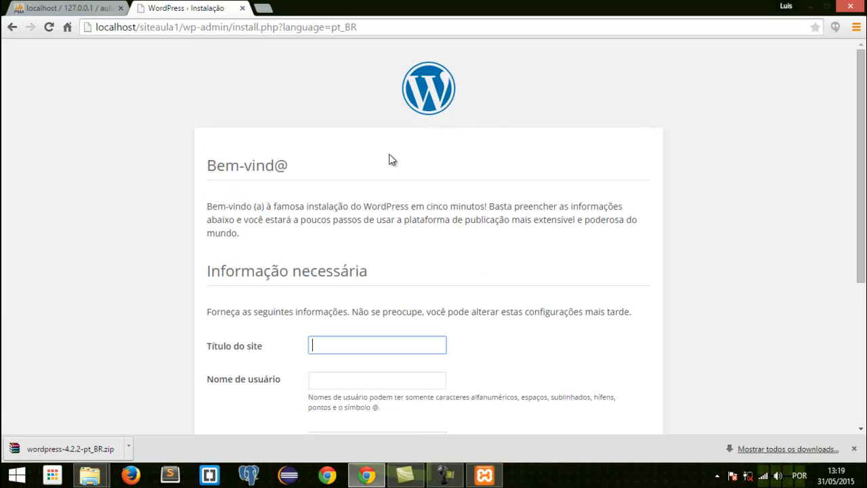
- Set the site title to "Wp Aula 01" in the installation form
scroll(534, 180, down, 2)
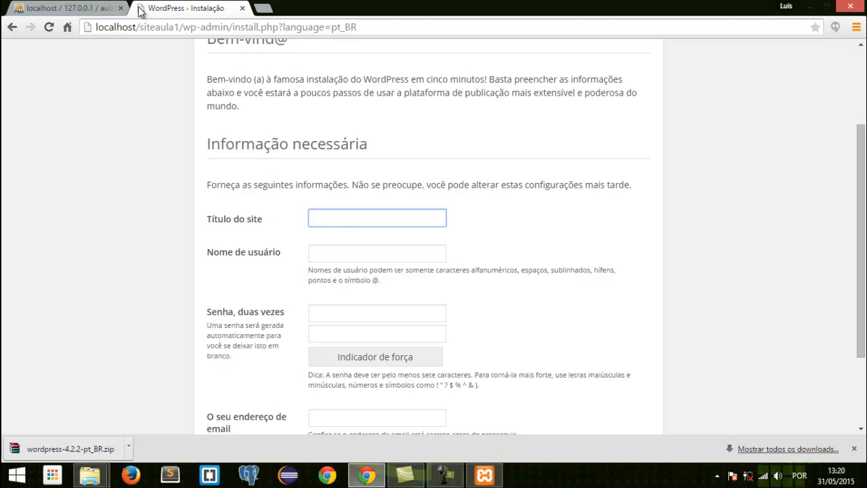
click(353, 213)
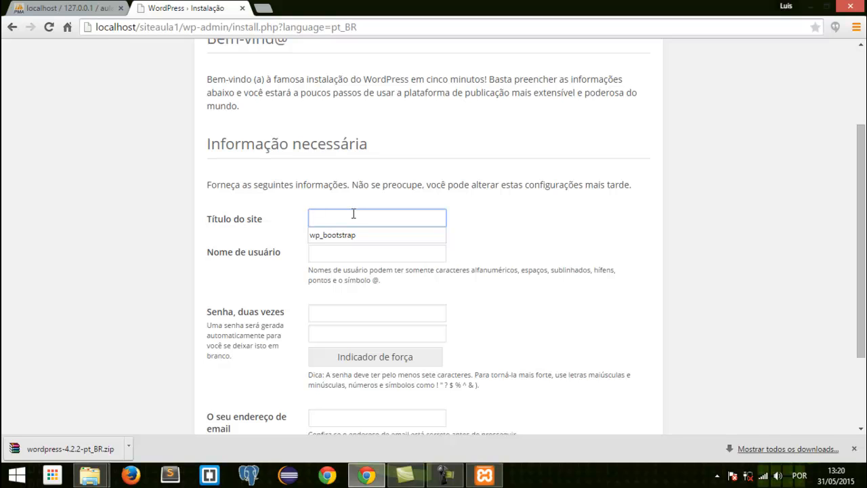
text(wp Aula )
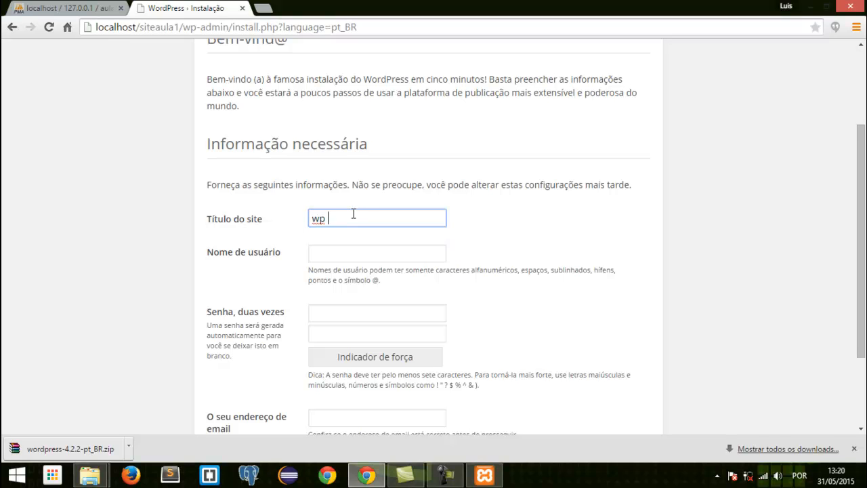
text(01)
drag(319, 218, 310, 219)
text(W)
- Set the site's username to admin and enter the account password in both password fields
click(383, 251)
text(admin)
click(383, 318)
text(•••••••••)
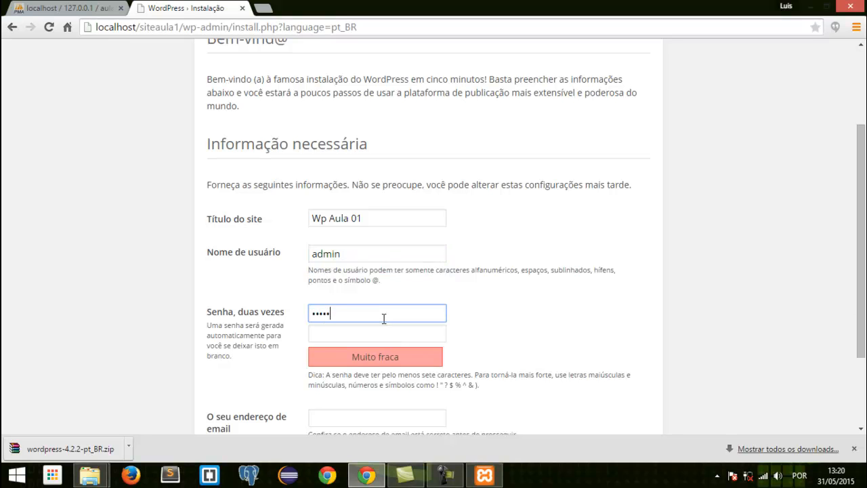
click(346, 336)
text(•••••••••)
- Fill in the administrator's e-mail address in the installation form
scroll(302, 317, down, 2)
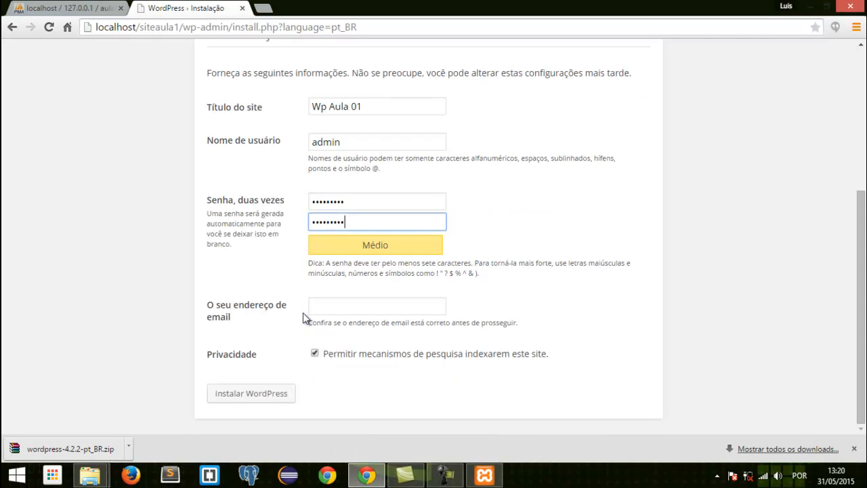
click(332, 306)
text(tavinho)
key(Down)
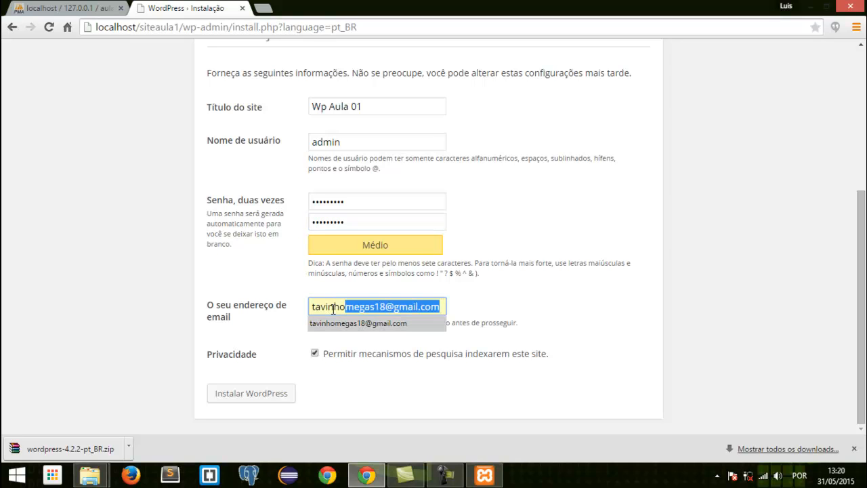
drag(314, 301, 296, 302)
click(358, 309)
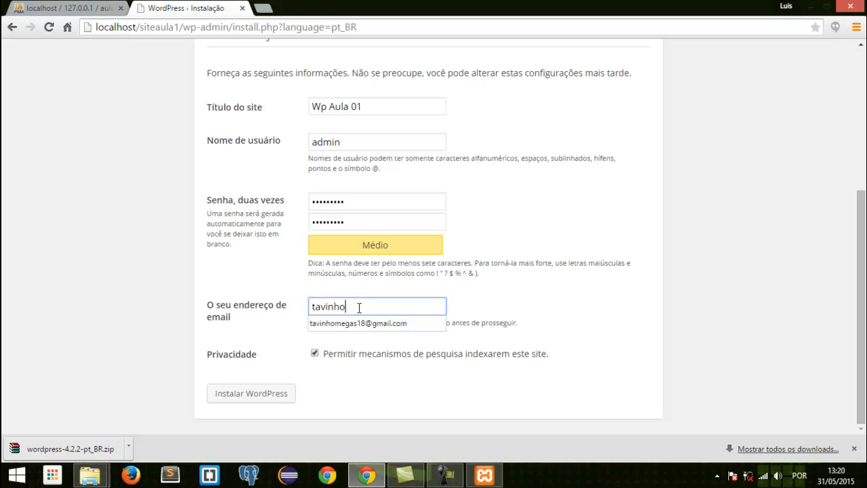
text(tav)
key(BackSpace)
key(BackSpace)
key(BackSpace)
key(BackSpace)
key(BackSpace)
key(BackSpace)
key(BackSpace)
key(BackSpace)
key(BackSpace)
key(BackSpace)
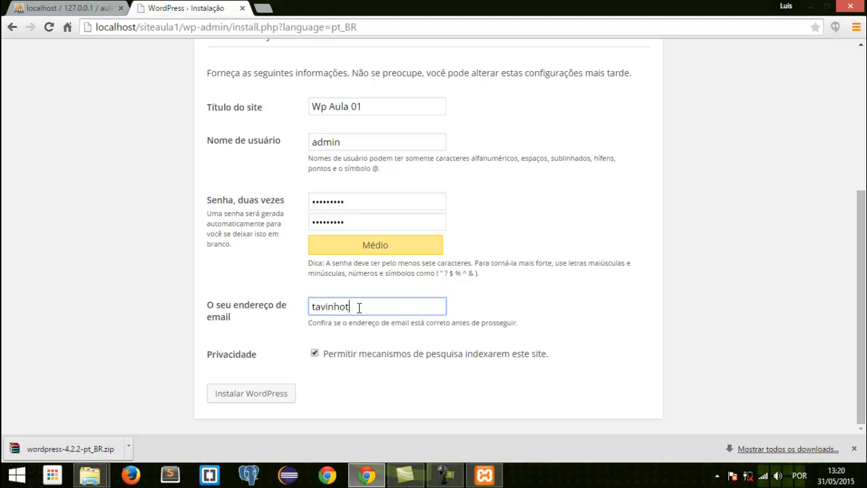
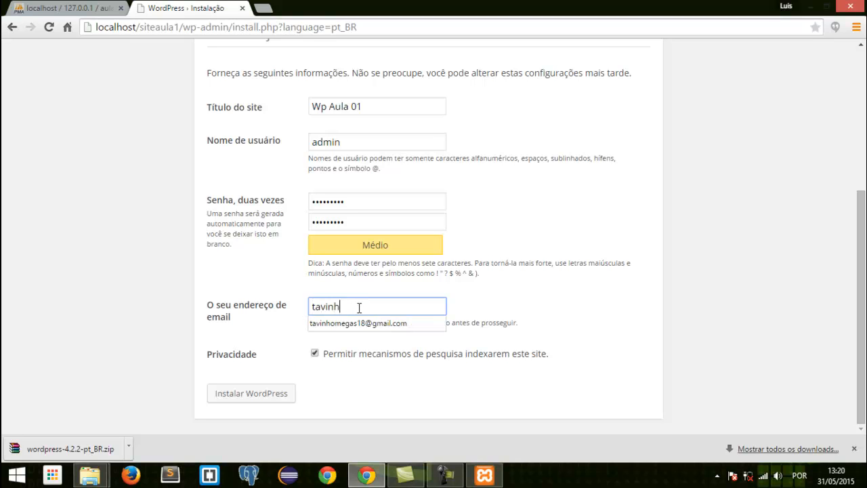
click(511, 310)
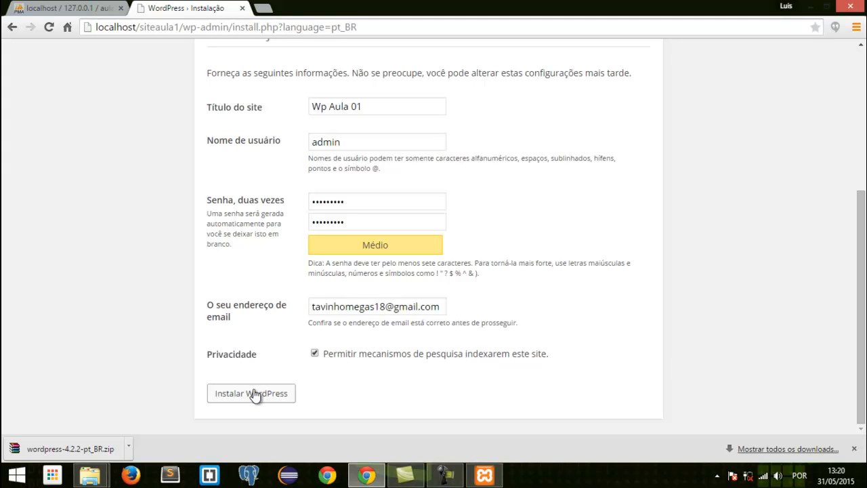
- Dismiss the downloads bar, install WordPress and decline the browser's offer to save the password
click(854, 448)
click(241, 421)
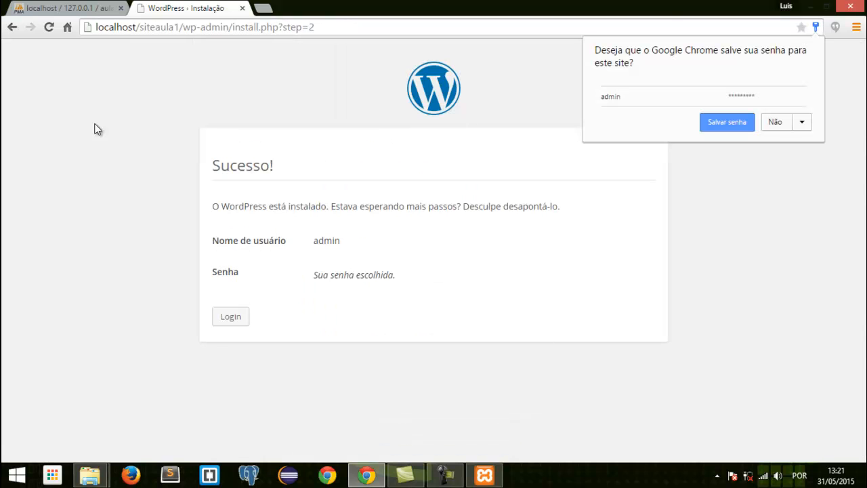
click(781, 120)
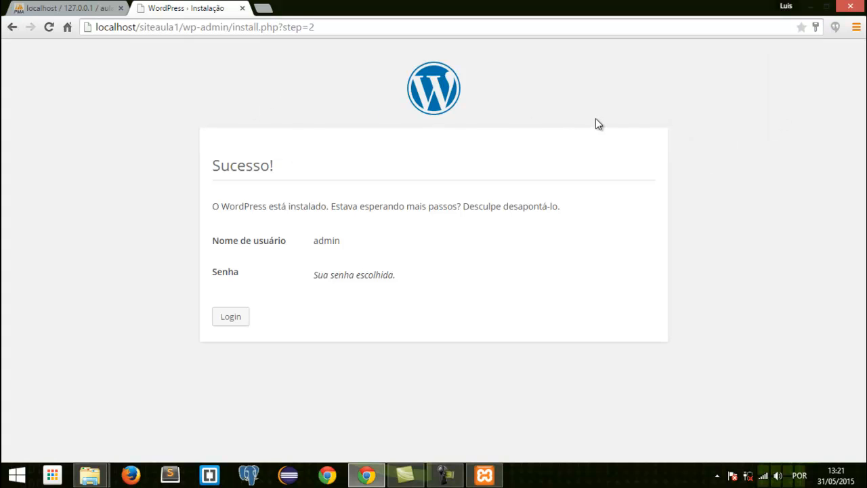
- Go to the site's login page and log in as admin with the account password
click(231, 317)
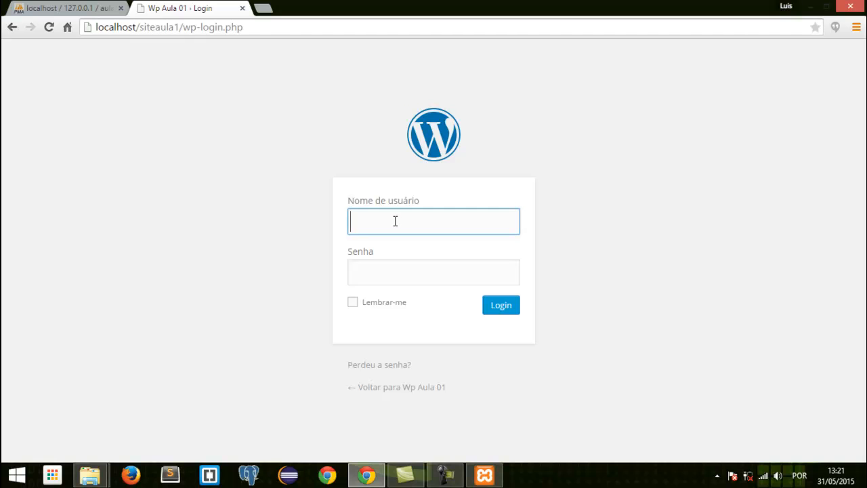
text(admin)
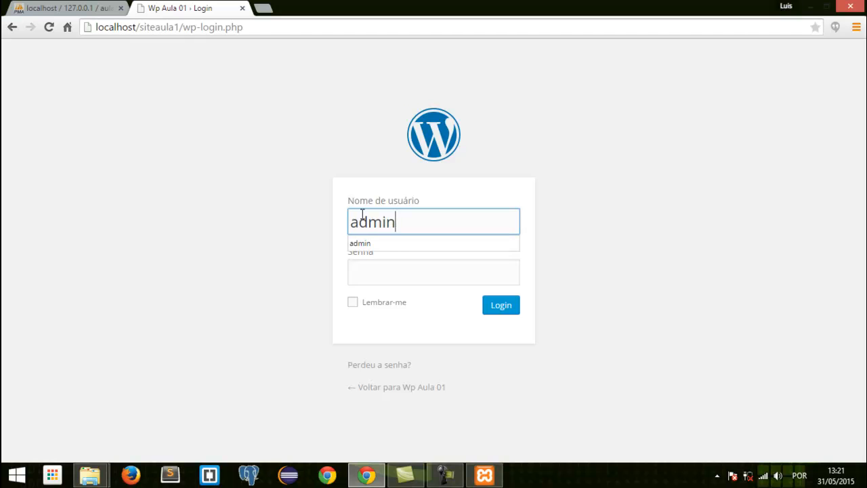
key(Tab)
text(•••••••••)
key(Return)
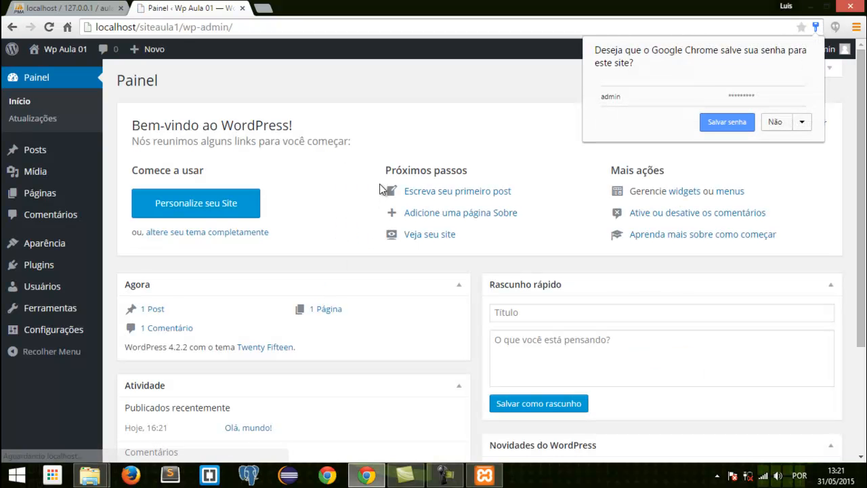
- Decline saving the login password in the browser and open the Wp Aula 01 site's front page in a new tab
click(779, 121)
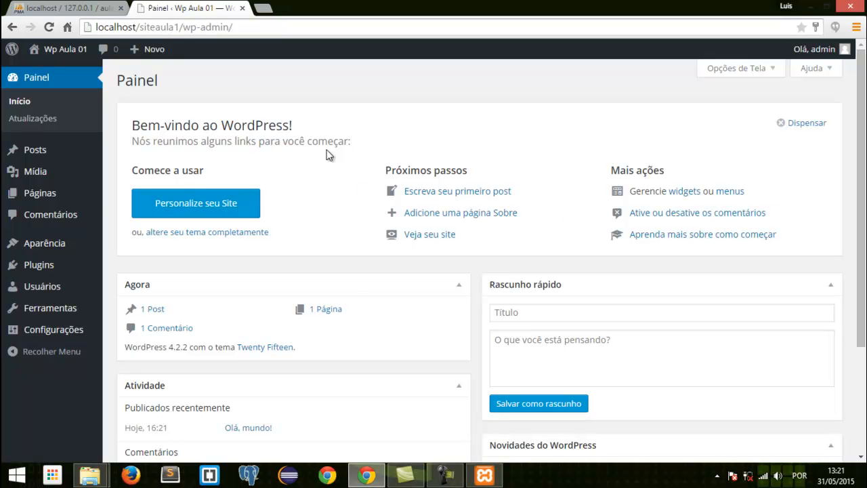
mouse_move(61, 53)
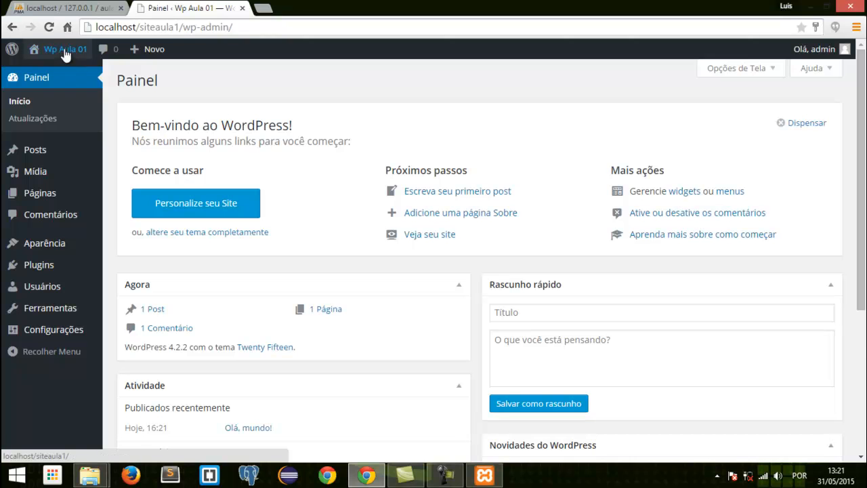
middle_click(61, 71)
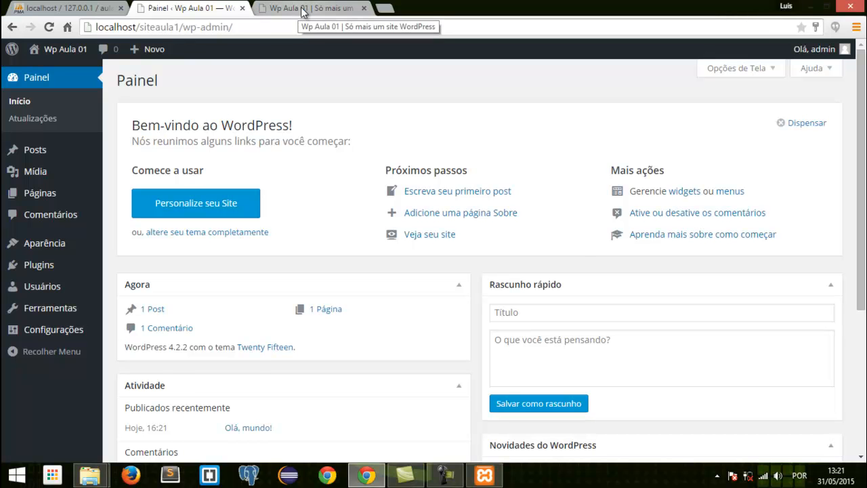
click(302, 12)
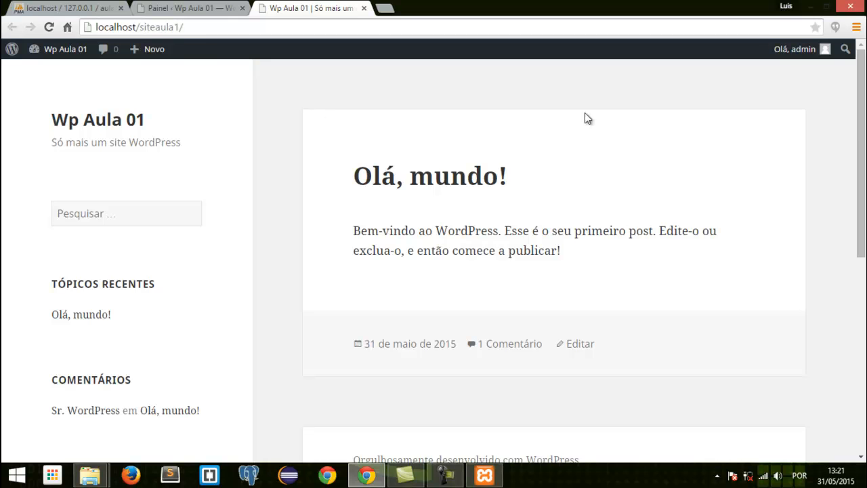
- Look through the site's front page, examining the first post, the sidebar widgets and the footer
scroll(803, 175, down, 3)
scroll(801, 171, up, 3)
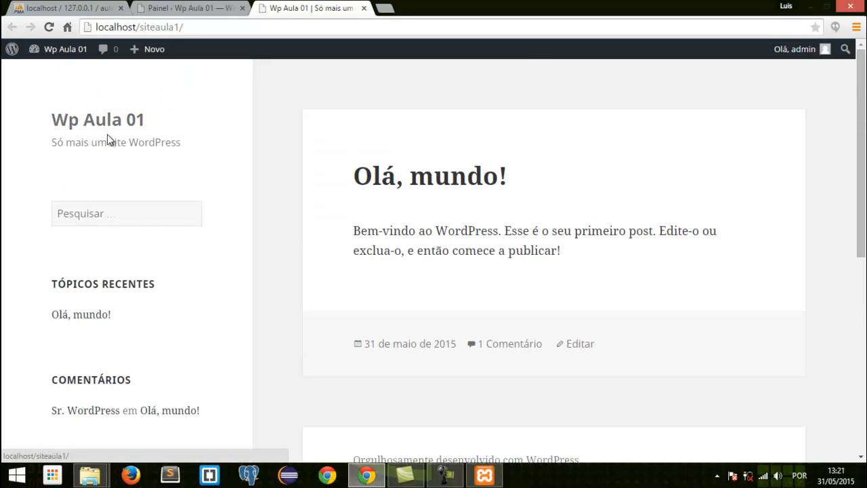
scroll(224, 186, down, 3)
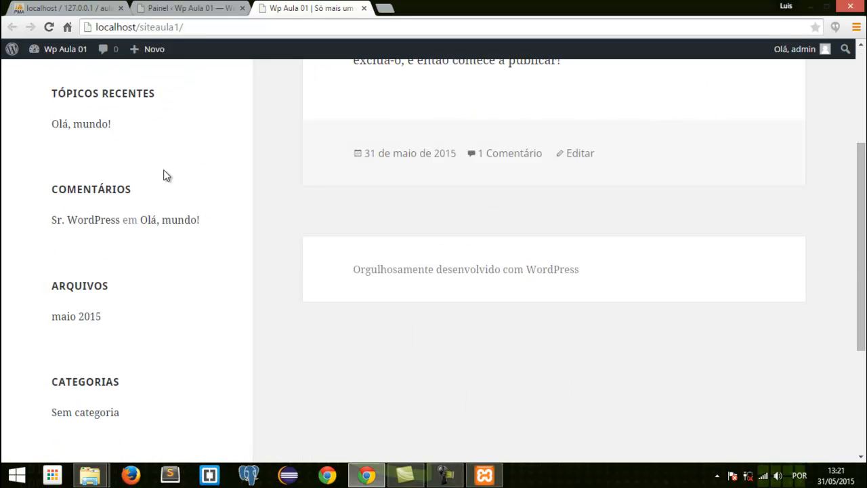
scroll(518, 136, up, 3)
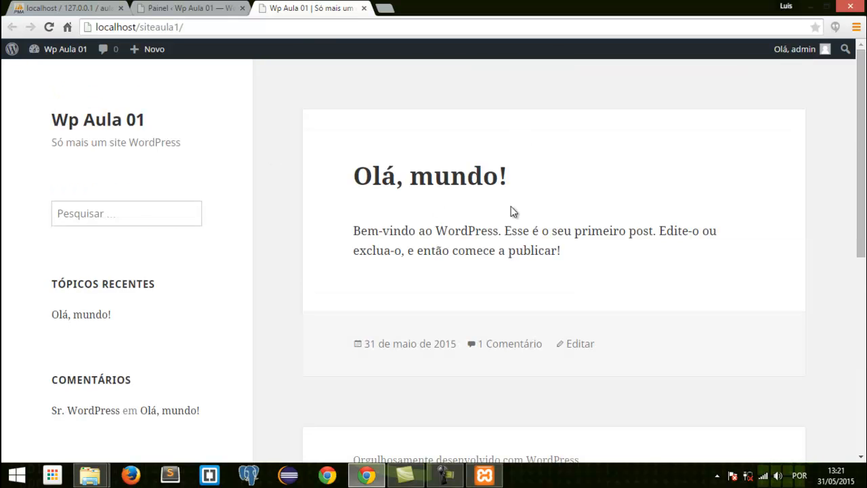
scroll(515, 274, down, 2)
scroll(452, 264, down, 1)
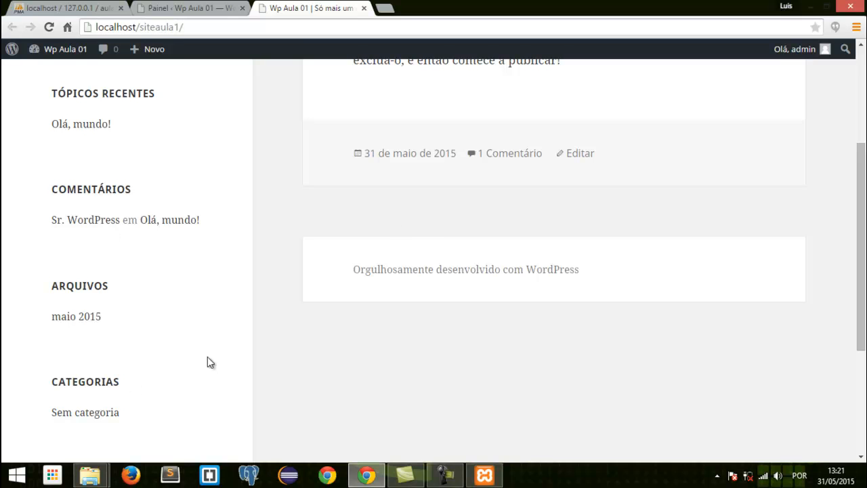
scroll(207, 357, up, 3)
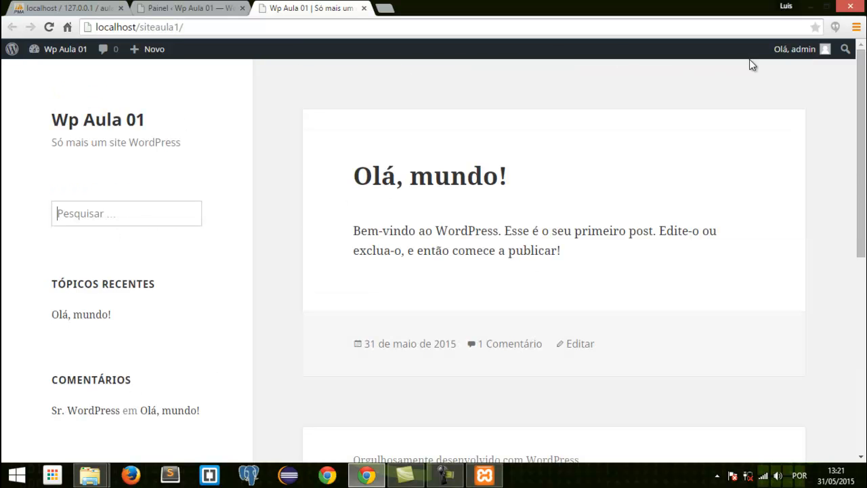
scroll(576, 114, down, 4)
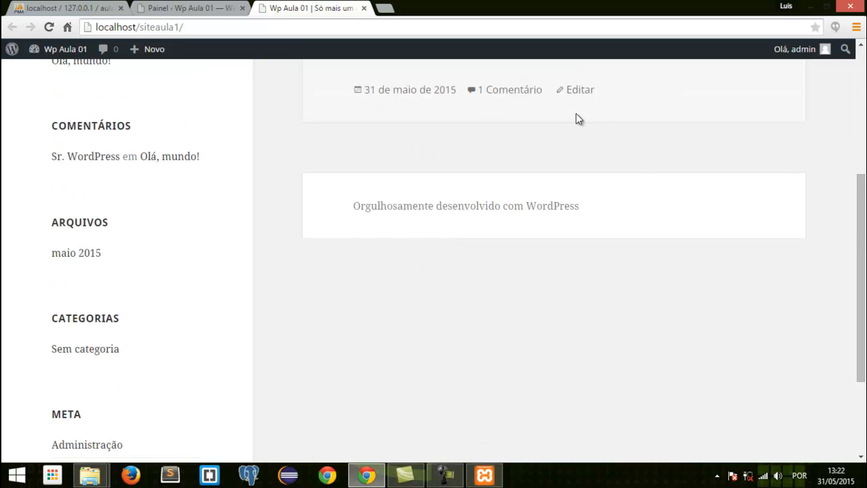
scroll(474, 217, down, 1)
scroll(411, 217, up, 5)
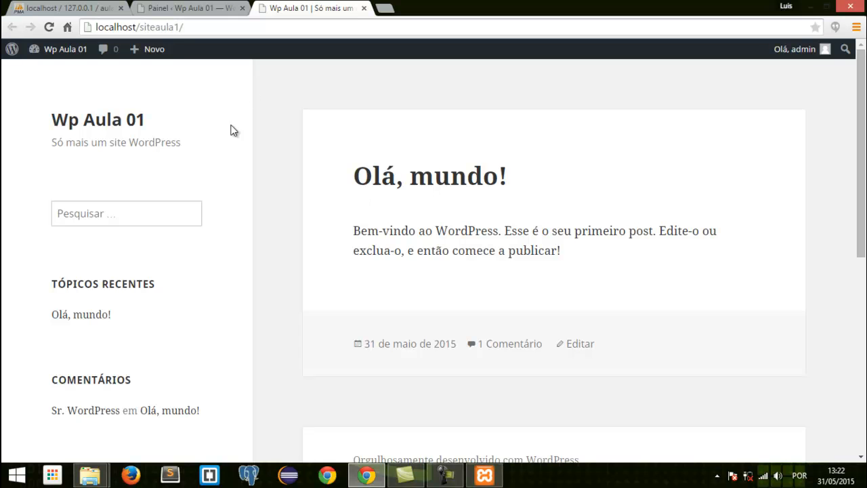
- Return to the WordPress dashboard and review the Posts, Páginas, Comentários, Aparência, Plugins and Usuários sections
click(185, 14)
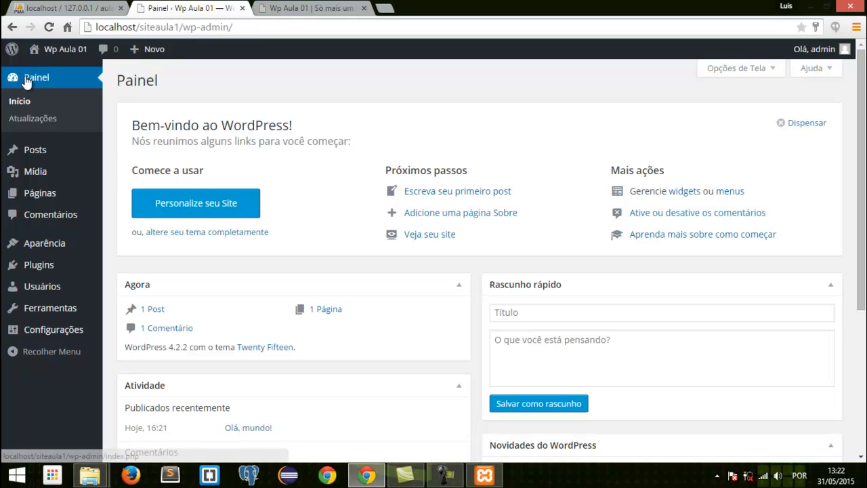
mouse_move(25, 152)
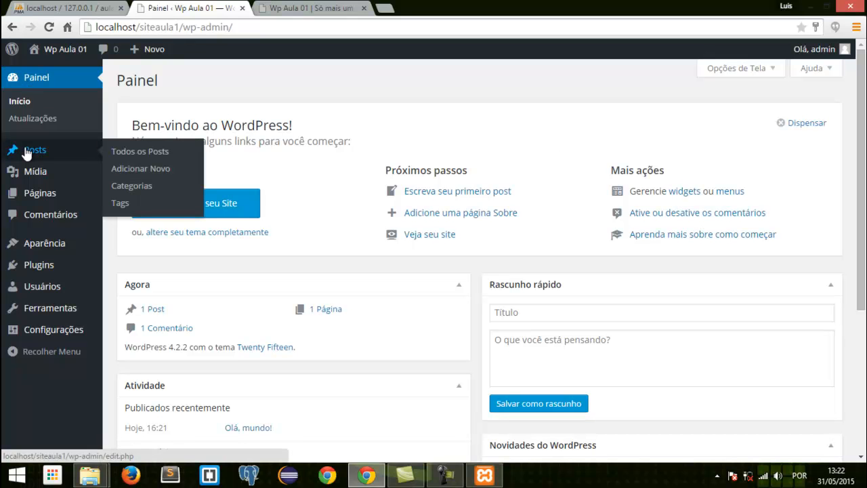
mouse_move(52, 201)
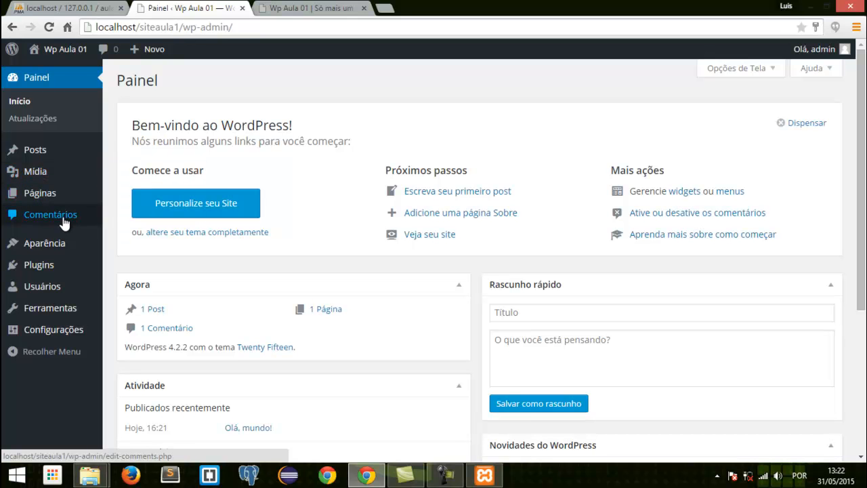
mouse_move(58, 250)
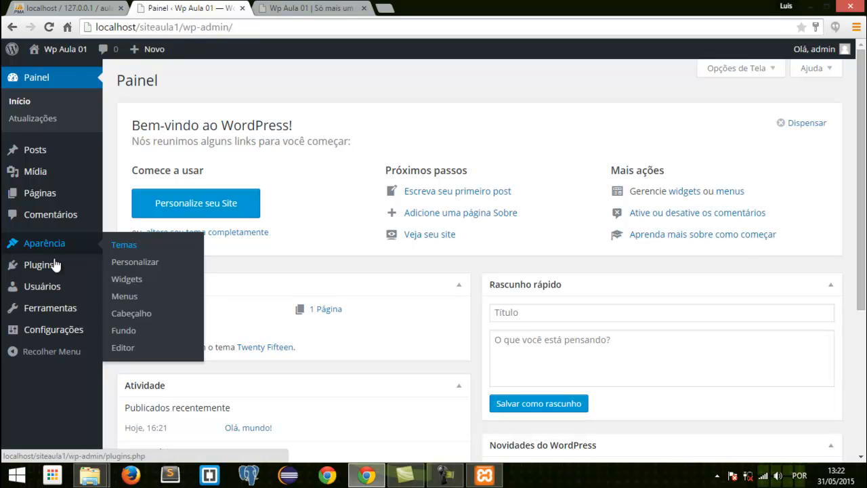
mouse_move(59, 265)
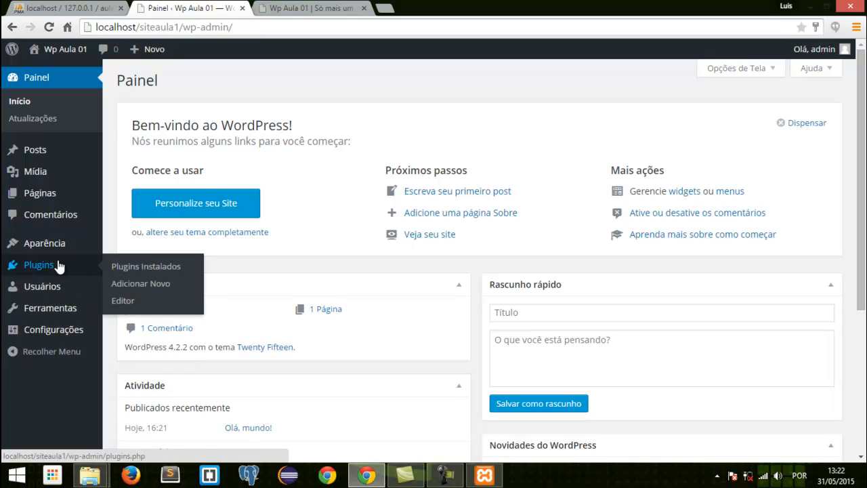
mouse_move(59, 292)
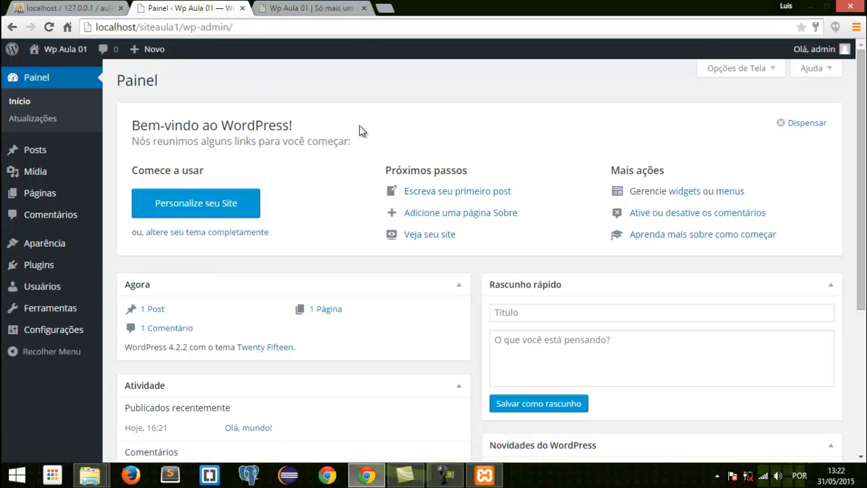
- Switch to phpMyAdmin, examine the tables in the aula1 database, and return to the WordPress dashboard
click(42, 6)
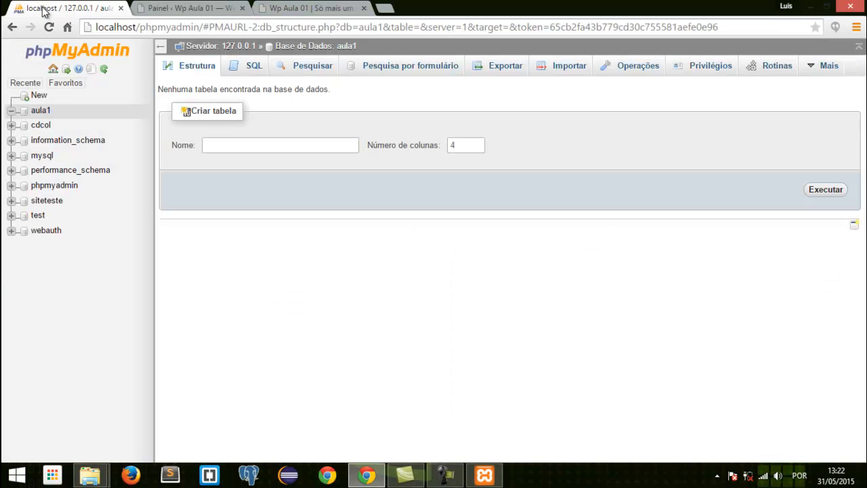
click(37, 114)
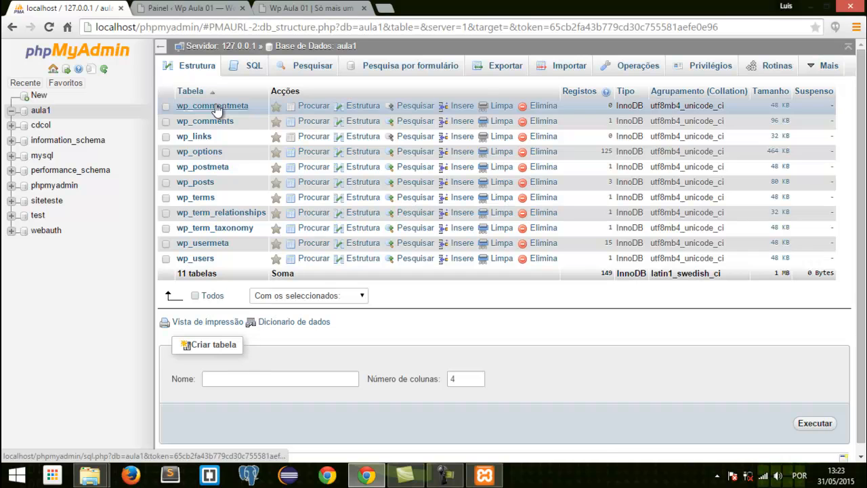
click(189, 8)
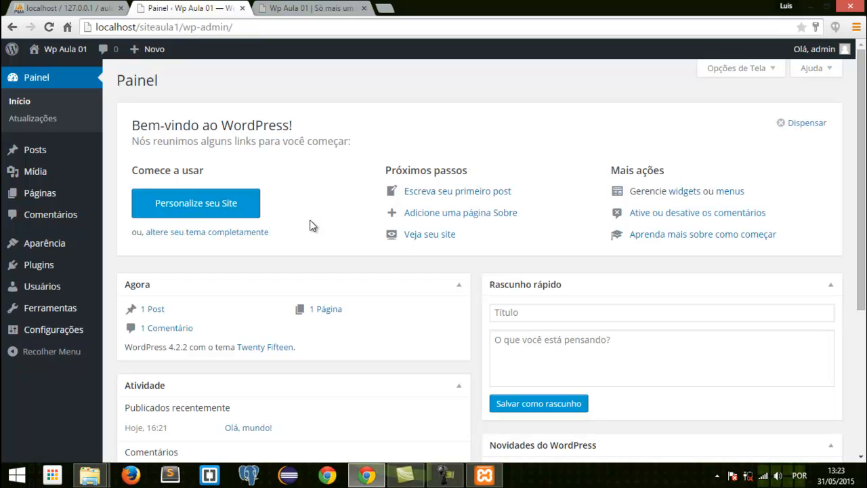
- Check the running modules in the XAMPP Control Panel, minimize it, and go back to the site's front page in Chrome
click(476, 480)
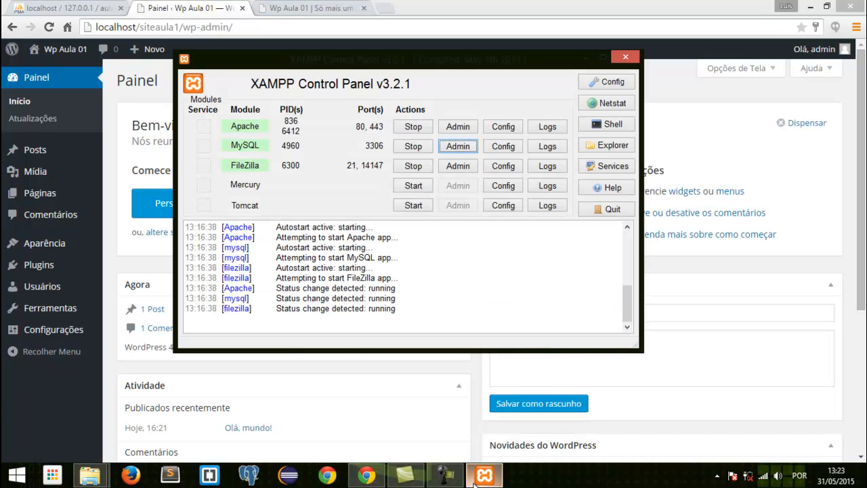
click(585, 62)
click(274, 7)
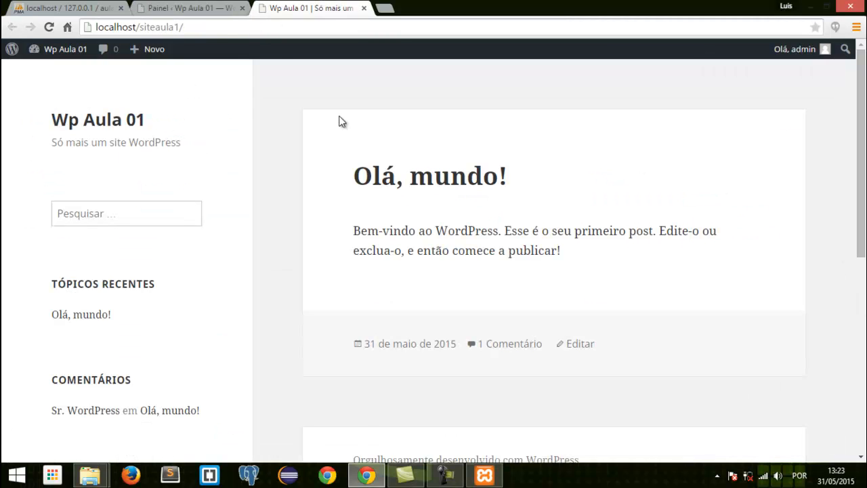